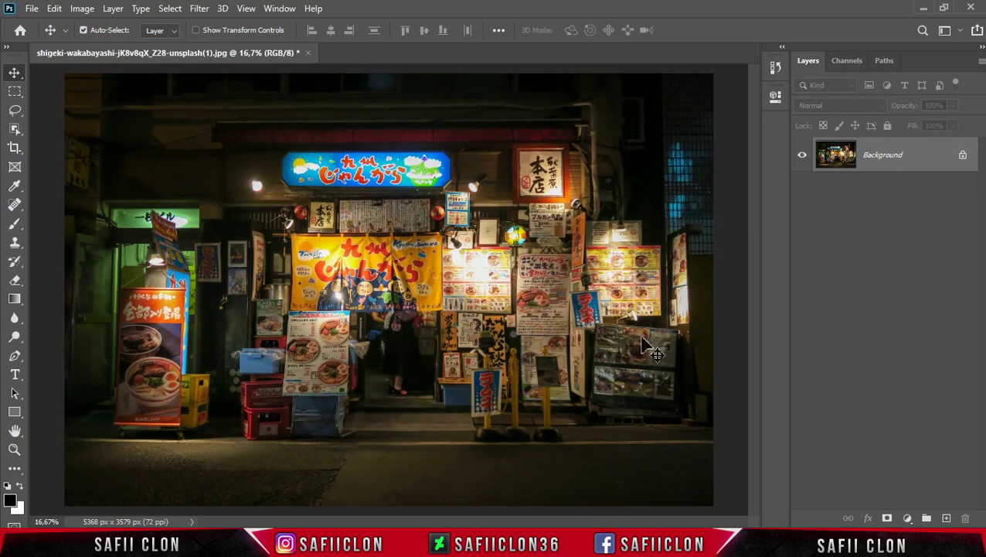
- Unlock the photo's Background layer so it becomes Layer 0
click(962, 158)
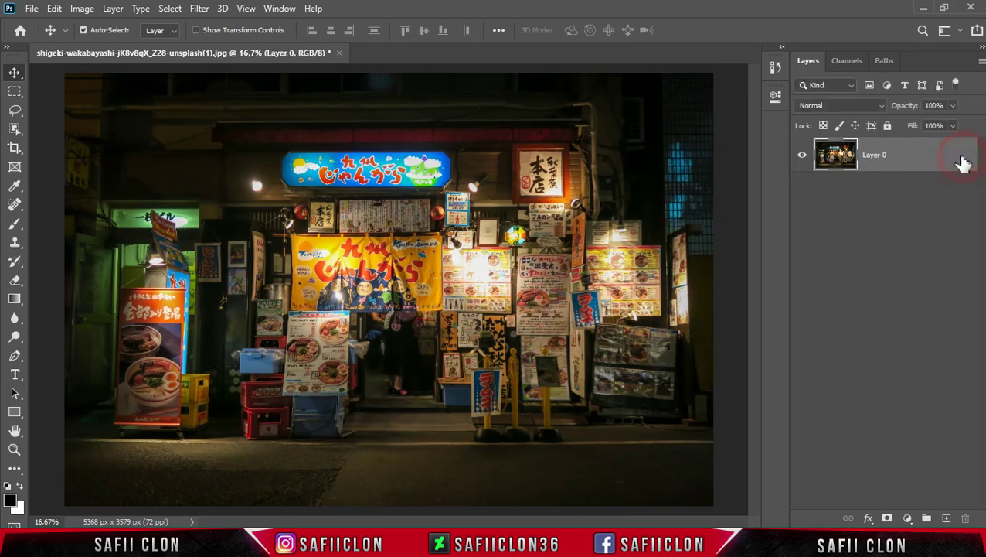
- Duplicate Layer 0 and name the copy EDIT
right_click(915, 159)
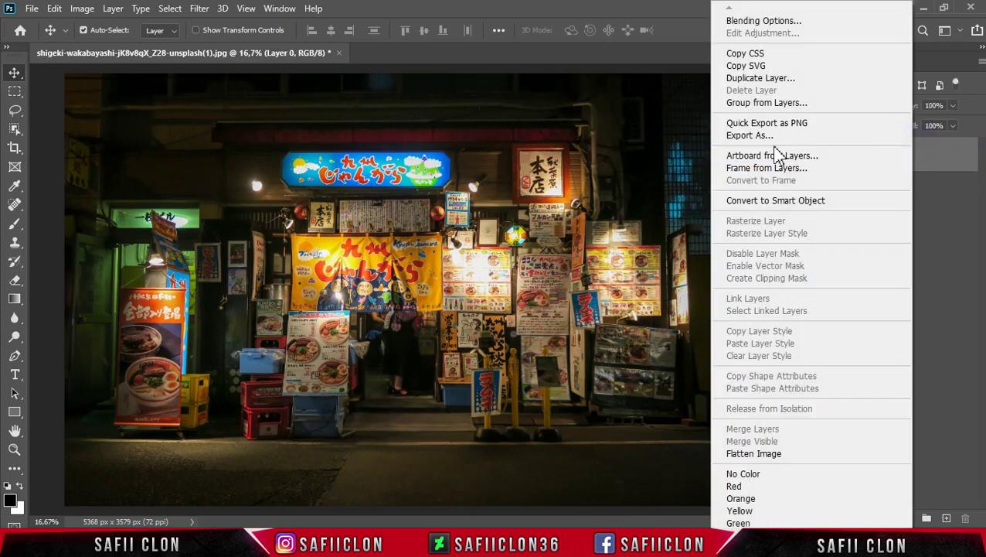
click(755, 81)
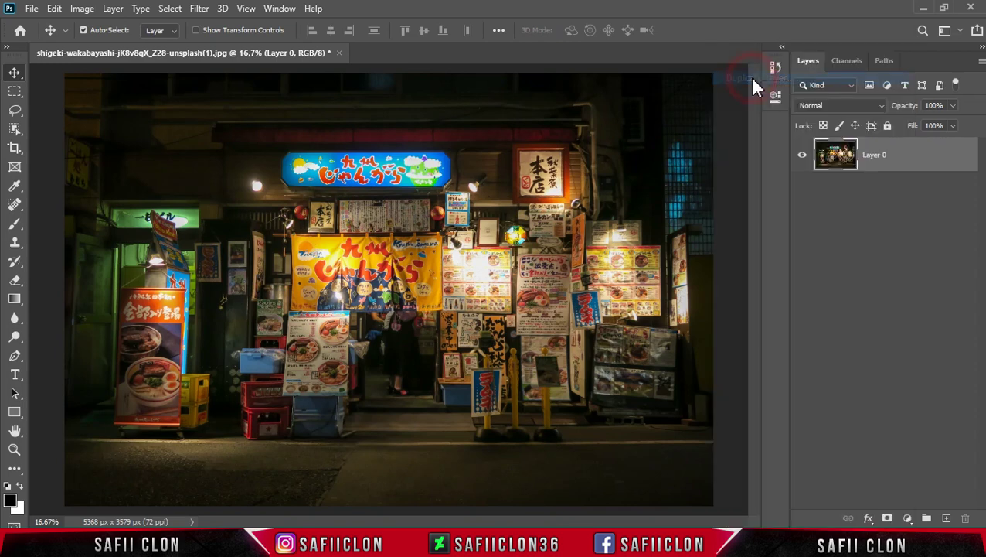
click(619, 141)
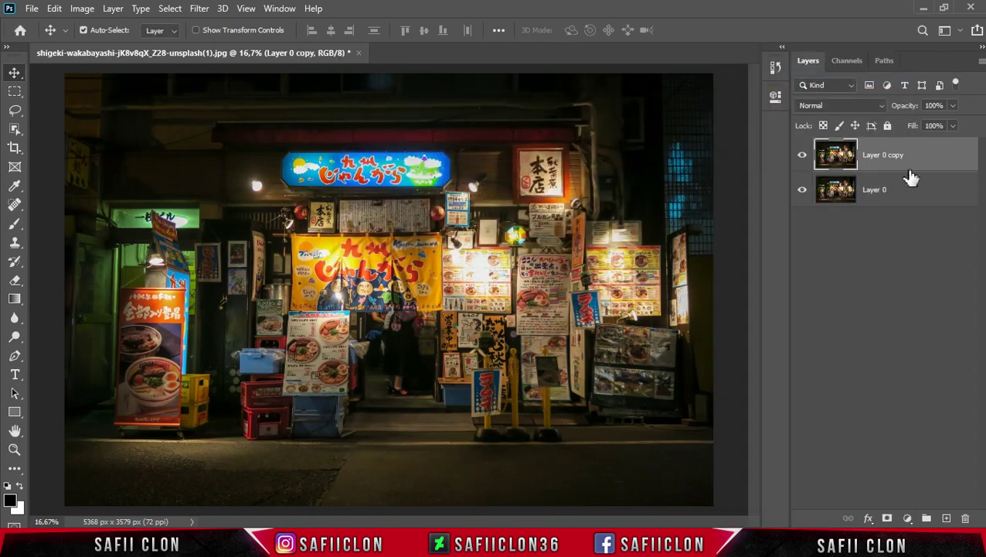
double_click(887, 154)
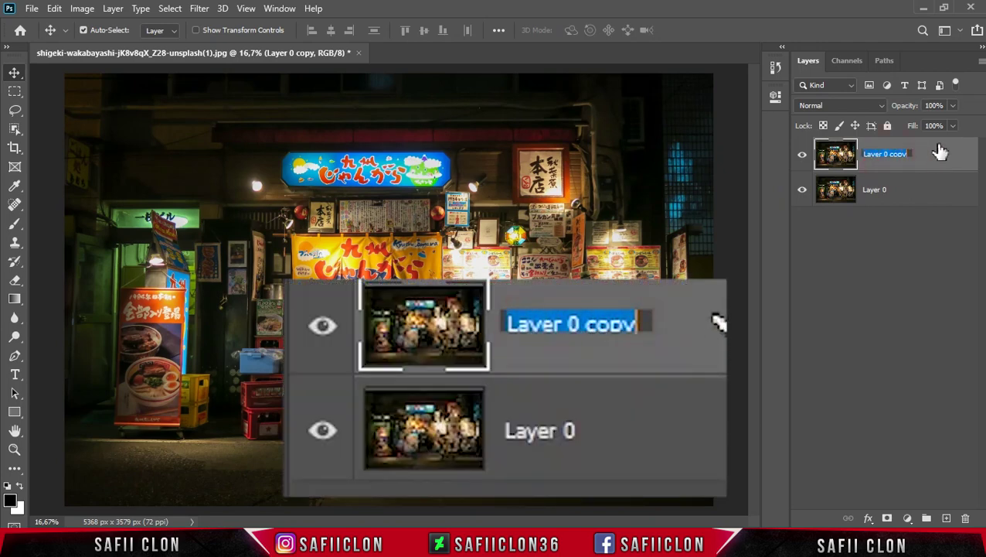
text(EDIT)
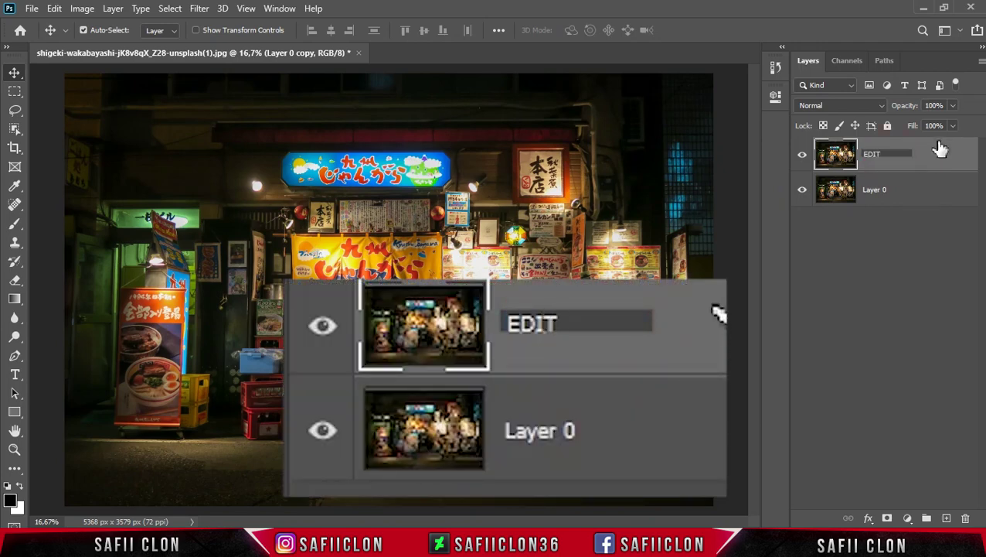
click(940, 149)
- Rename the original Layer 0 to ORIGINAL
click(877, 193)
double_click(878, 194)
text(ORIGINAL)
click(930, 193)
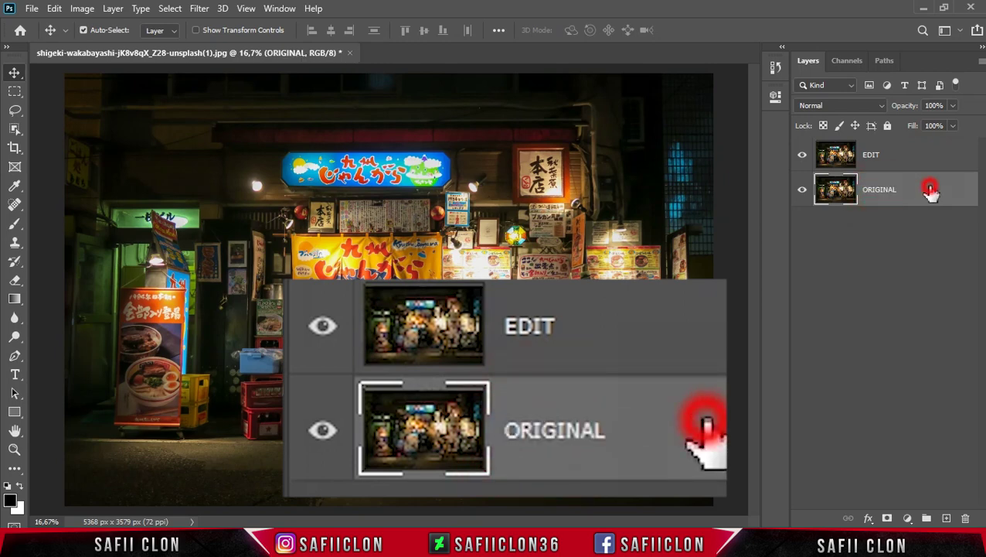
- Convert the EDIT layer to a Smart Object
click(902, 161)
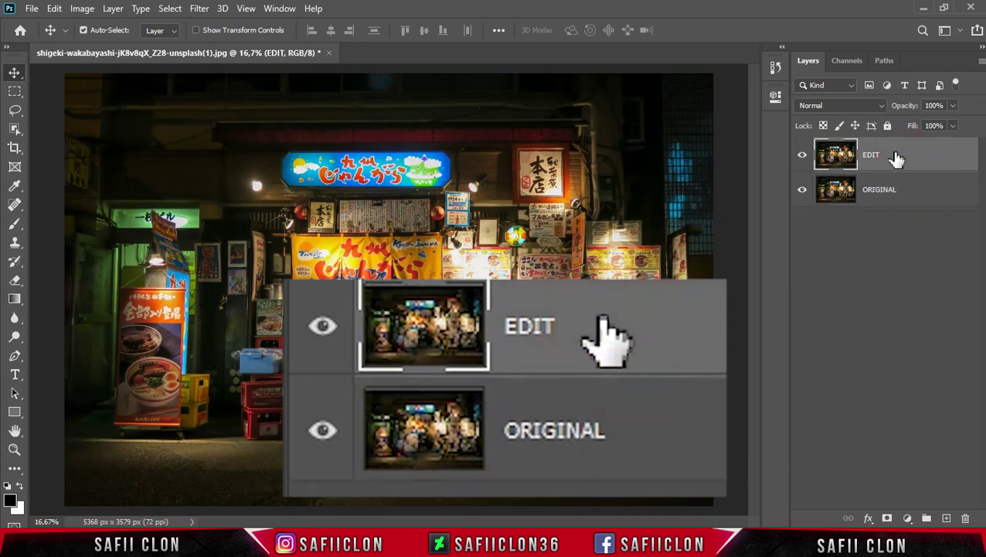
right_click(896, 158)
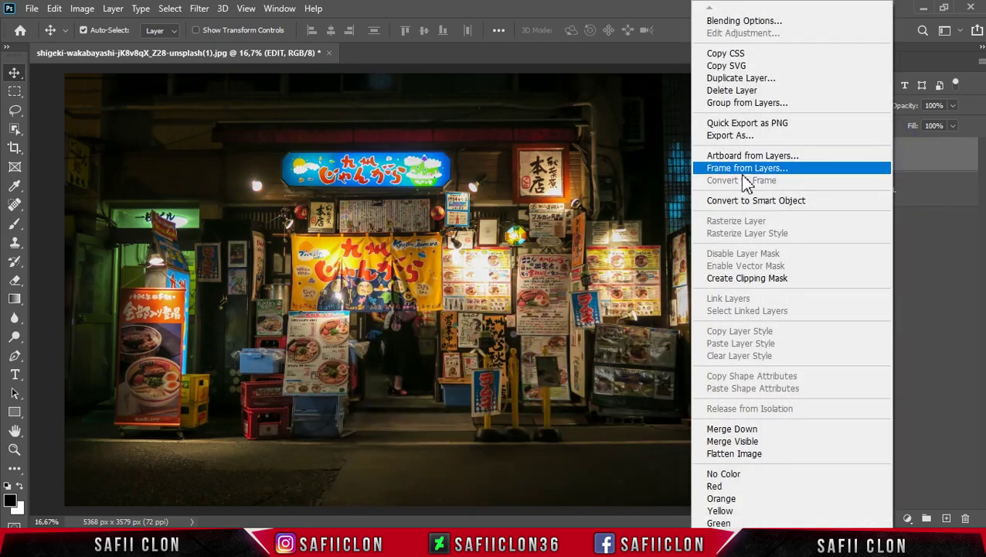
click(742, 200)
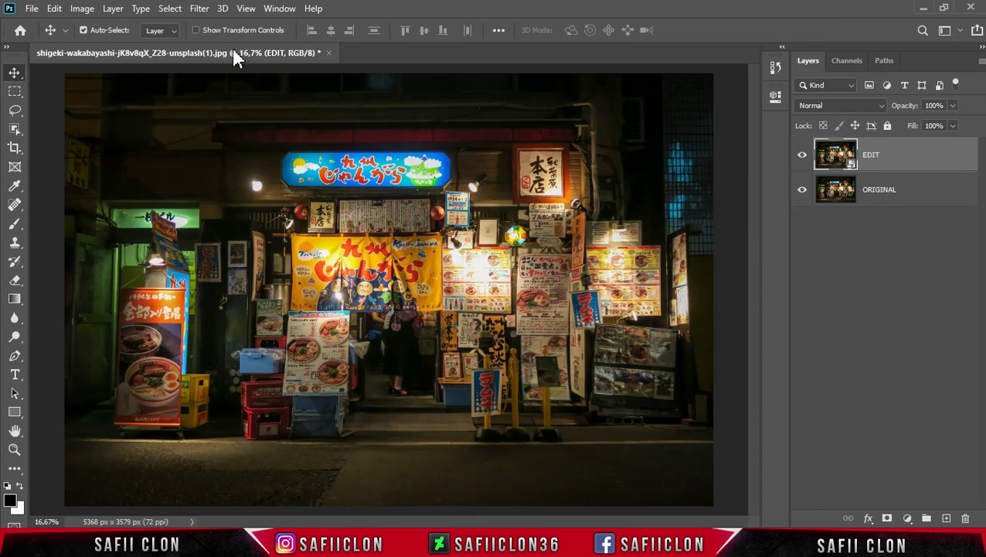
click(201, 11)
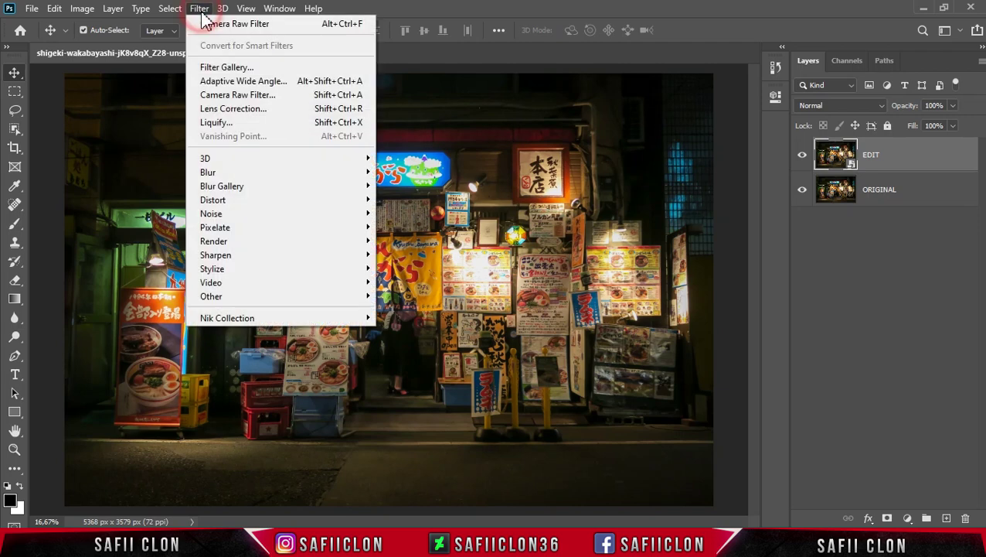
- Apply the Artistic 04 profile to the EDIT layer in the Camera Raw Filter
click(241, 94)
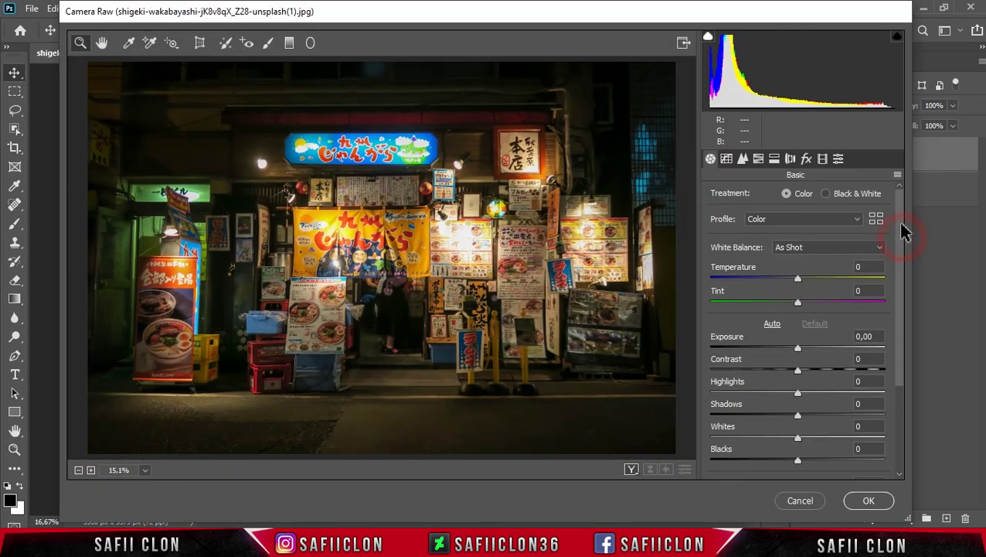
click(855, 220)
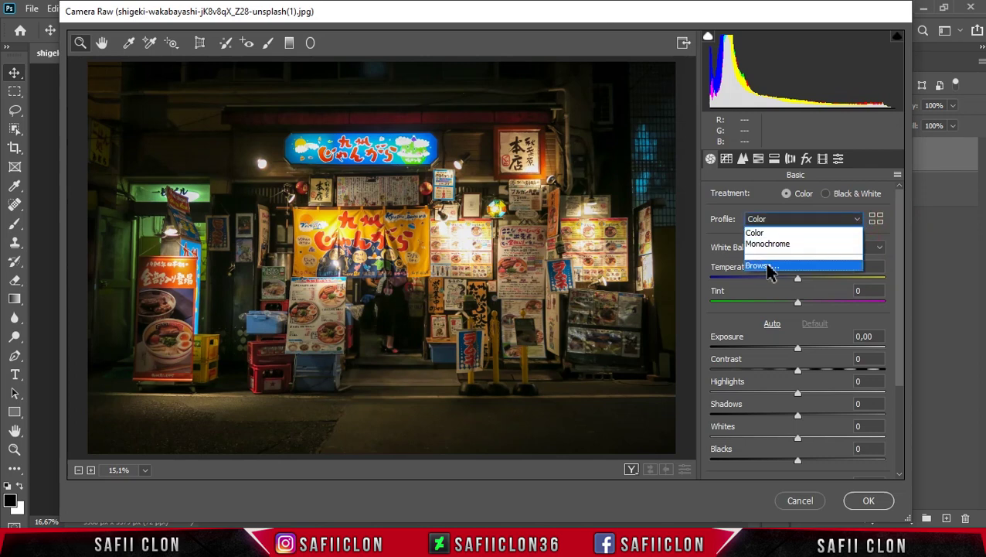
click(773, 267)
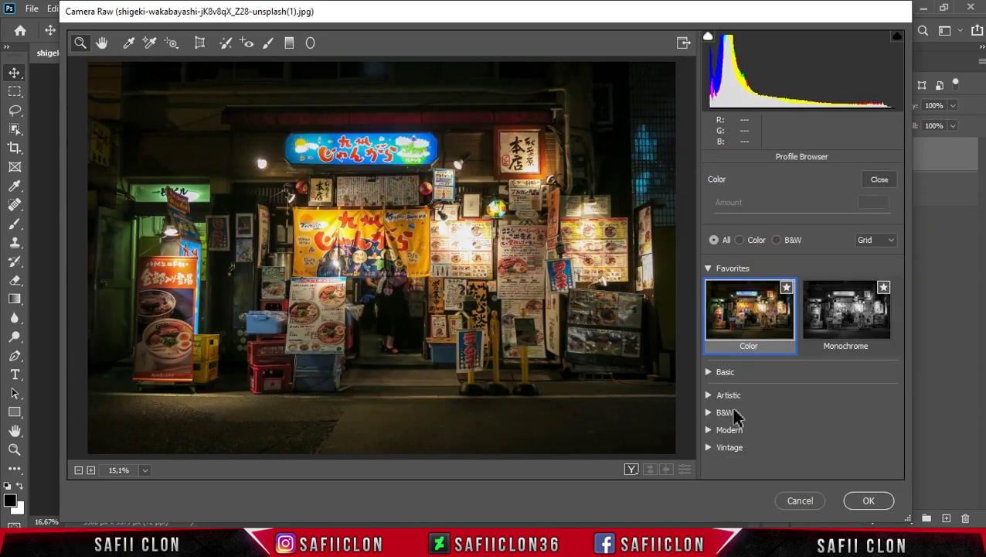
click(709, 396)
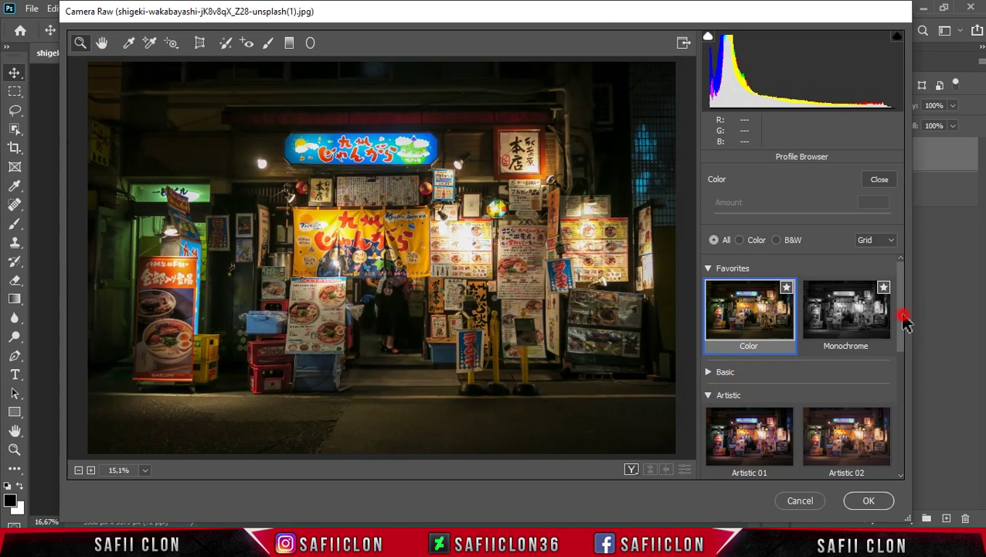
drag(901, 315, 897, 376)
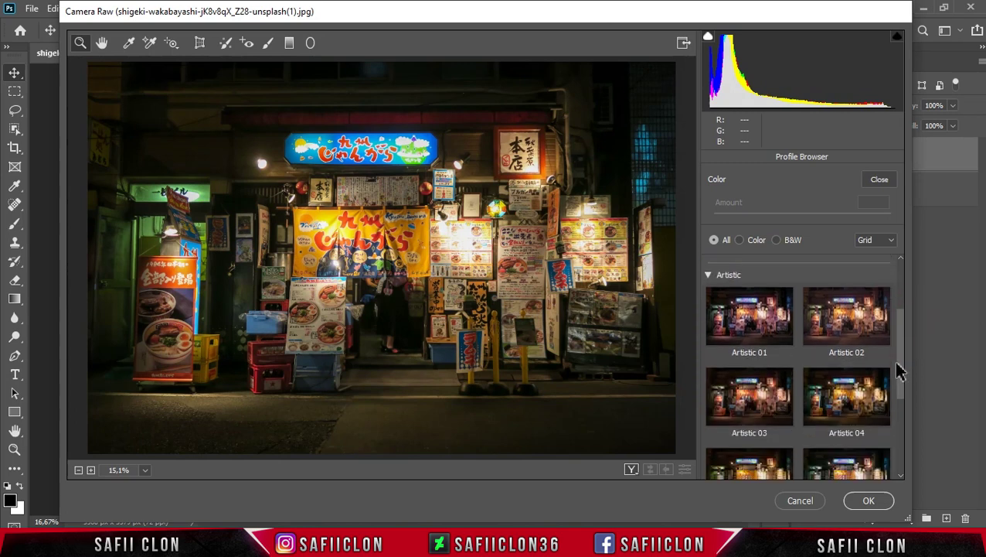
click(848, 389)
drag(902, 369, 906, 302)
click(880, 180)
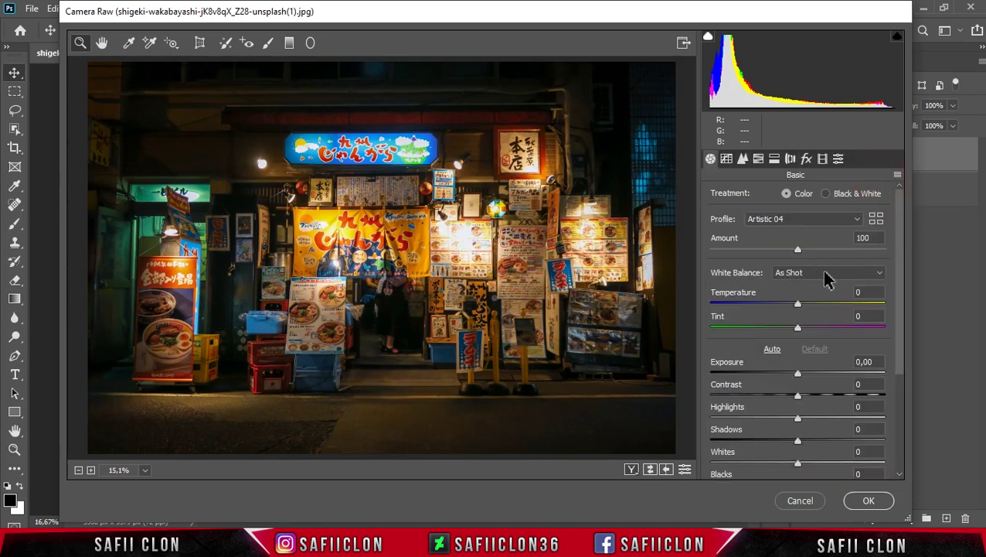
click(858, 275)
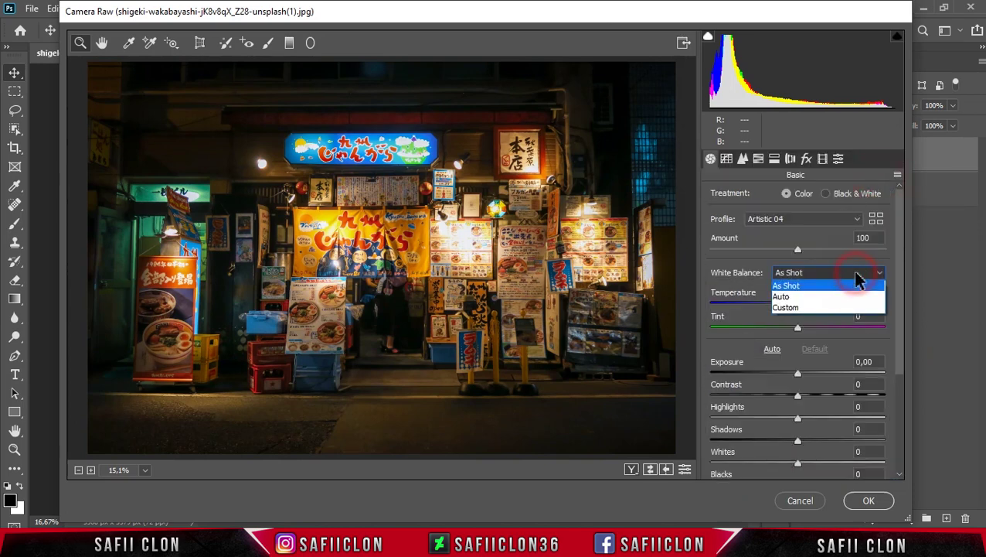
- Set a Custom white balance with Temperature -18, Tint +3, and Exposure -0.15
click(796, 309)
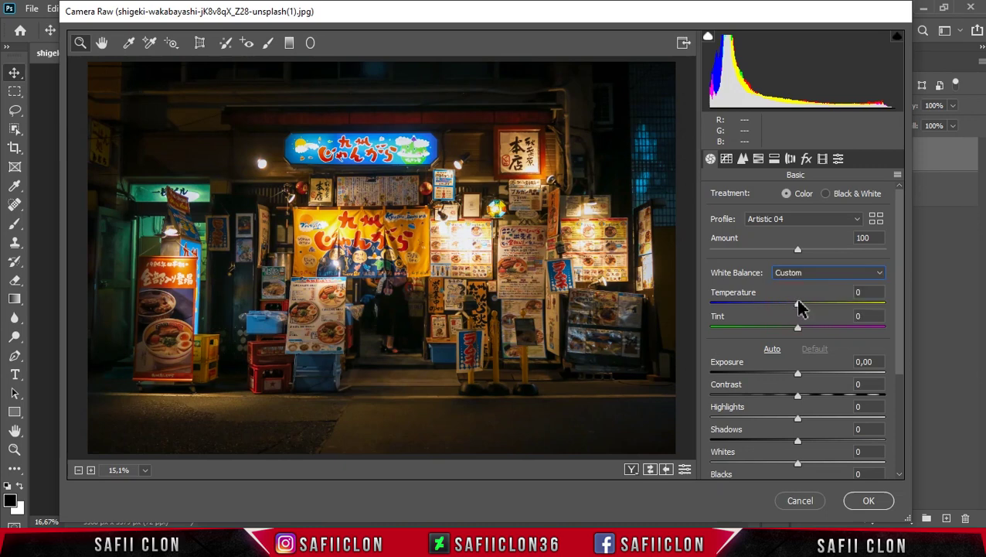
drag(798, 304, 784, 302)
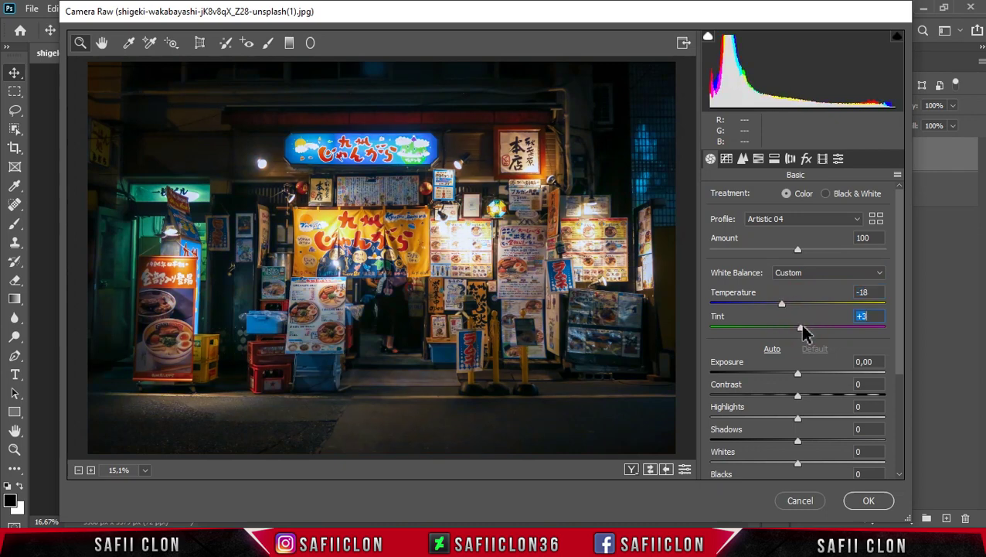
drag(797, 373, 792, 372)
key(Up)
key(Up)
scroll(899, 379, down, 1)
scroll(899, 379, down, 2)
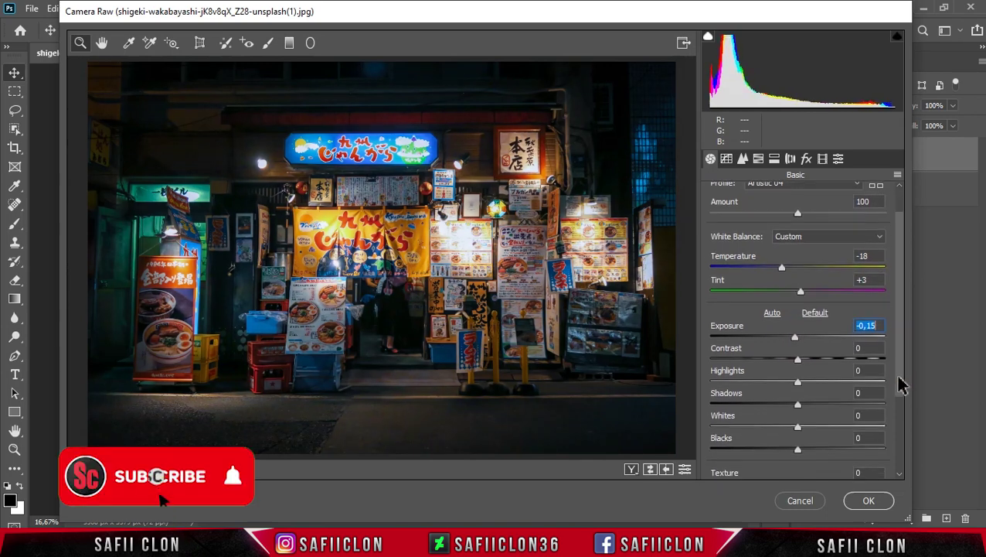
scroll(899, 379, down, 1)
scroll(899, 387, down, 1)
- Set Contrast -18, Highlights +18, Shadows +60, Whites +51 and Blacks +5
mouse_move(797, 335)
mouse_down()
mouse_move(783, 340)
mouse_move(818, 370)
mouse_up()
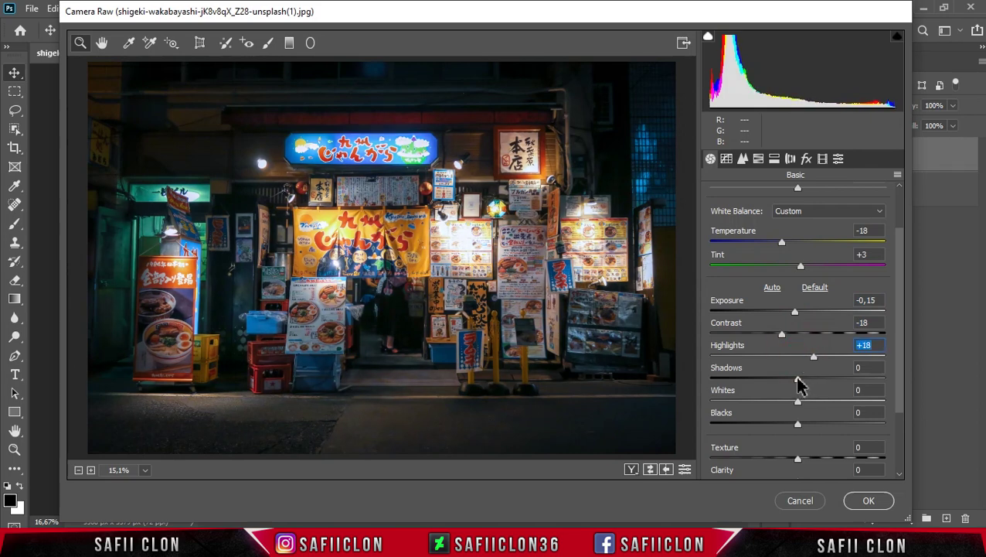
drag(797, 378, 847, 381)
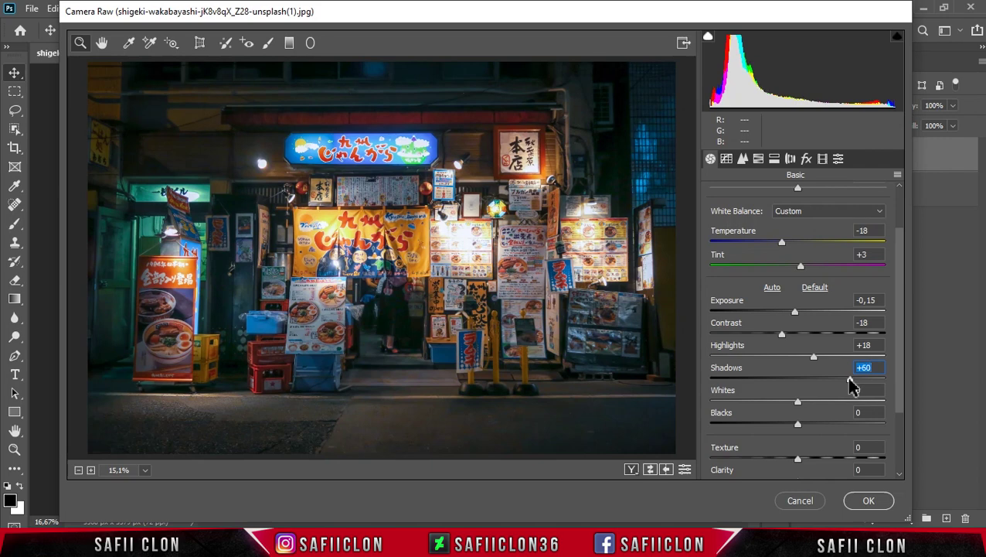
drag(798, 402, 841, 404)
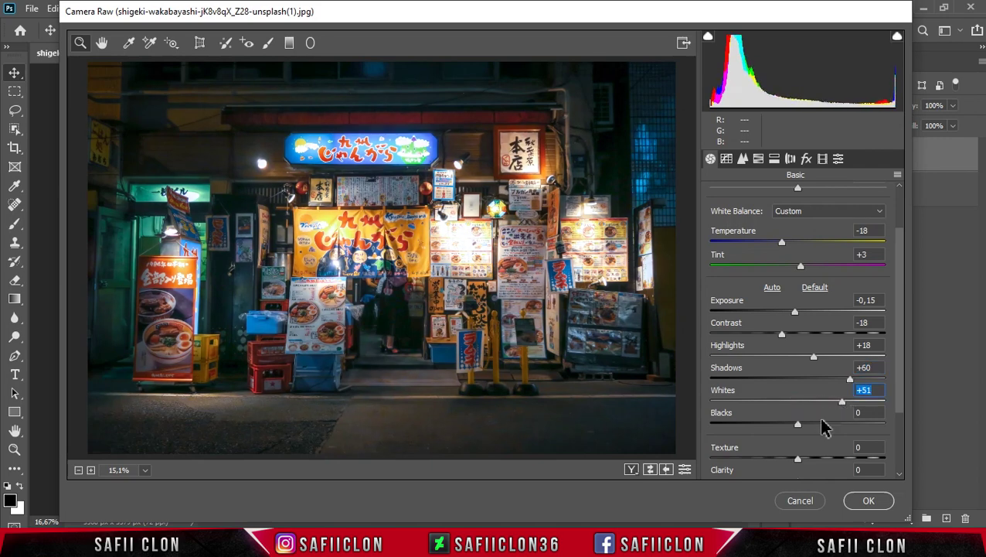
drag(798, 427, 801, 427)
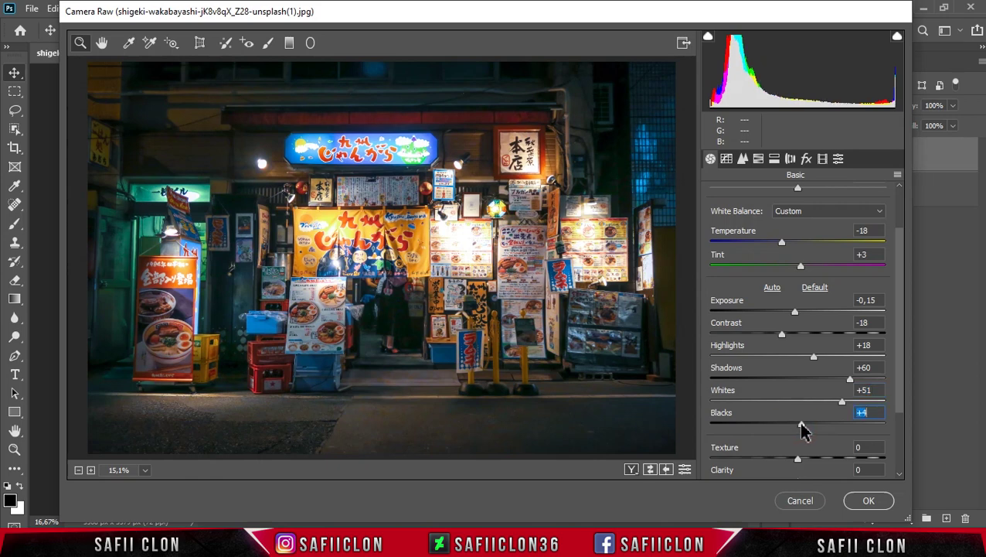
drag(898, 400, 899, 462)
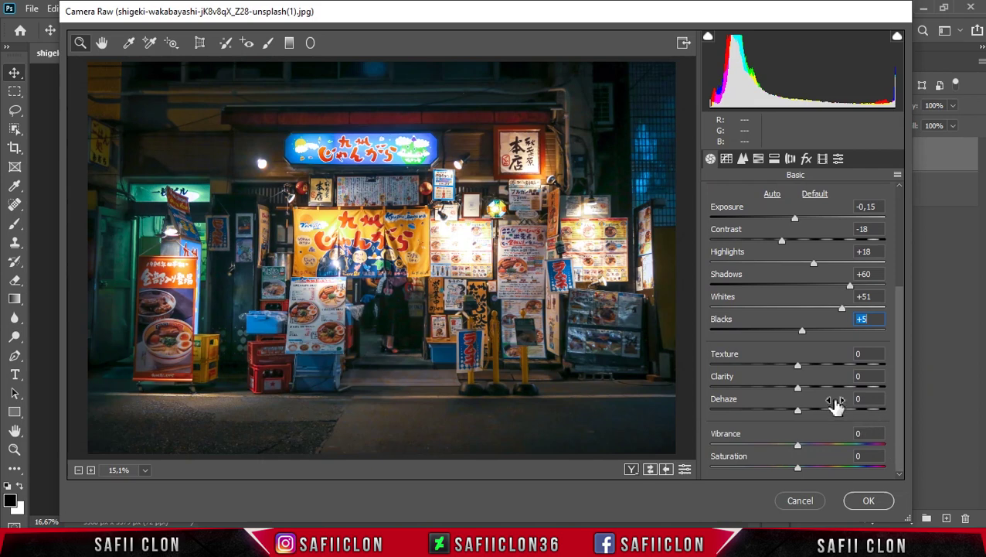
- Add Texture +35, Clarity +15, Dehaze +45, Vibrance +22 and Saturation +6
drag(798, 367, 819, 374)
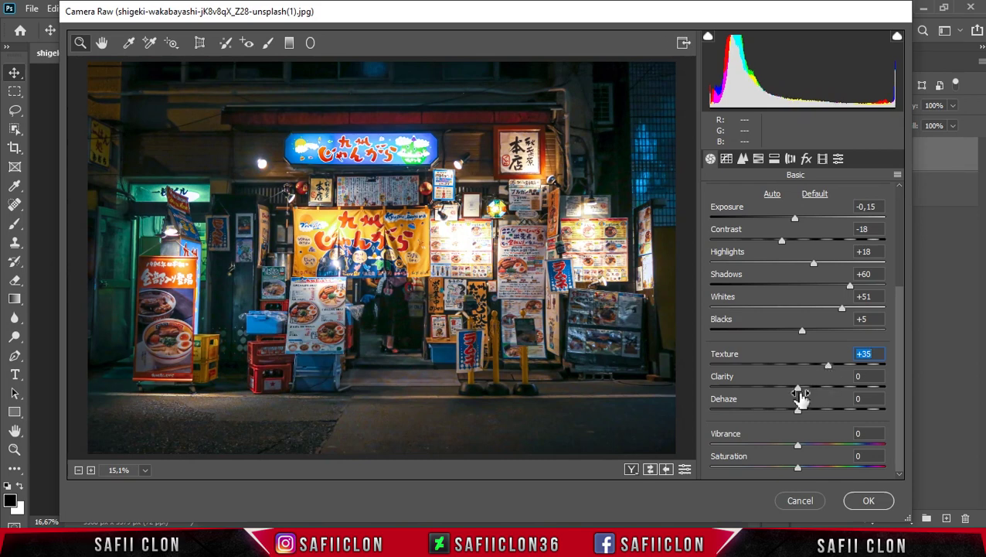
drag(797, 386, 810, 386)
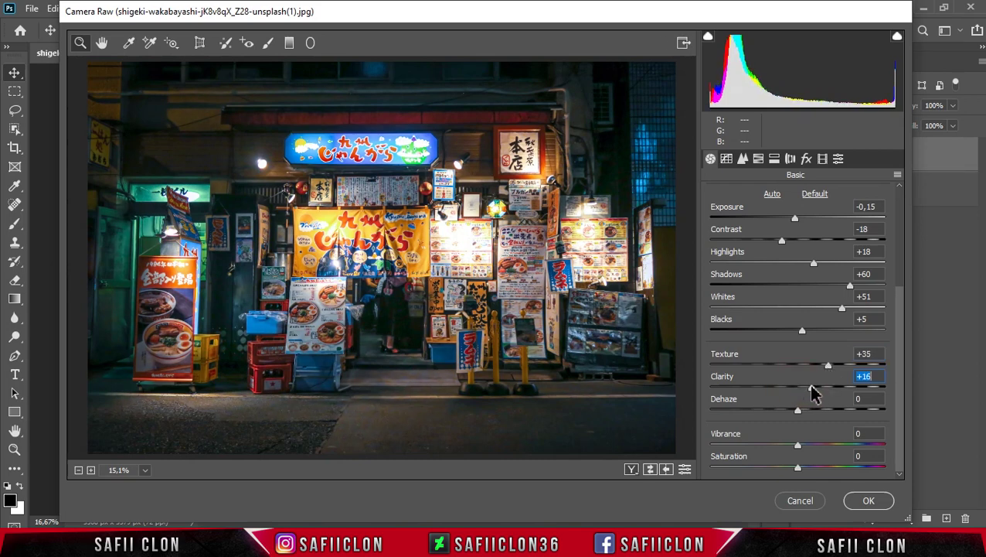
drag(798, 409, 837, 410)
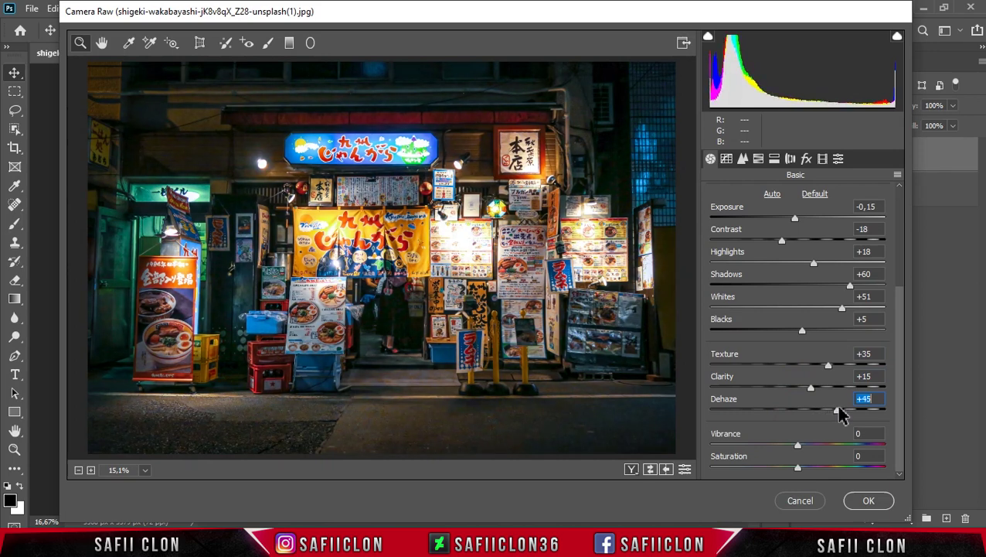
drag(799, 445, 812, 445)
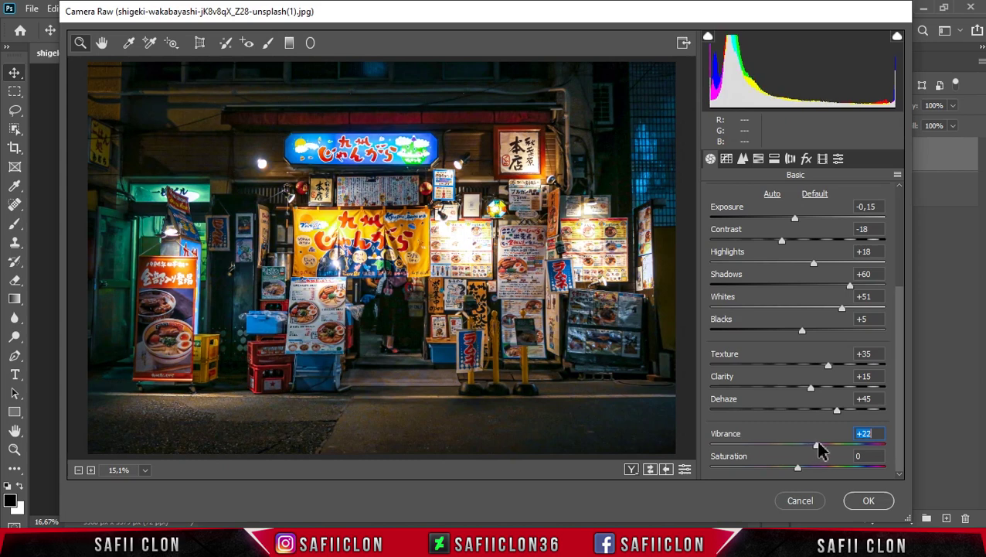
drag(798, 466, 801, 466)
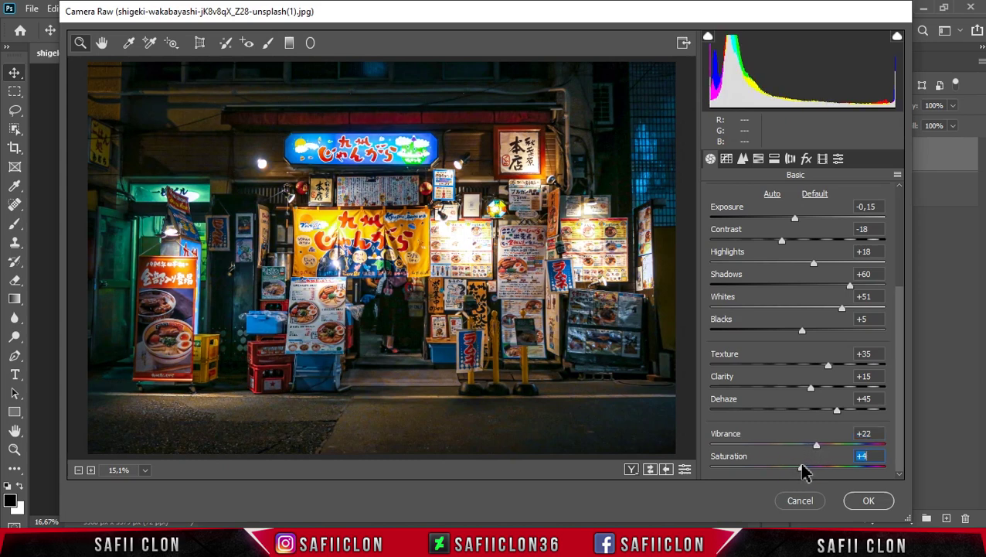
click(727, 159)
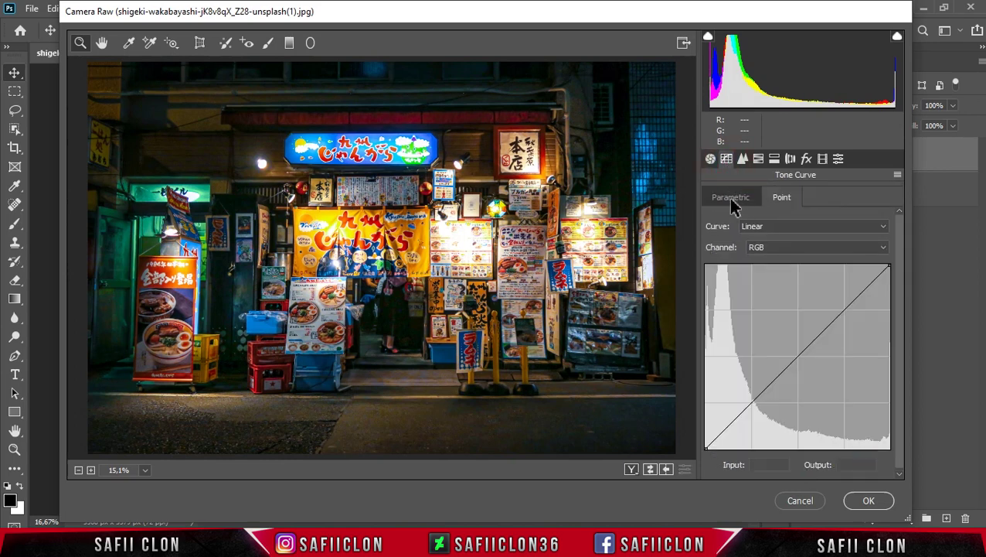
- On the Parametric curve, set Highlights -43, Lights -32, Darks +26, Shadows -8
click(731, 198)
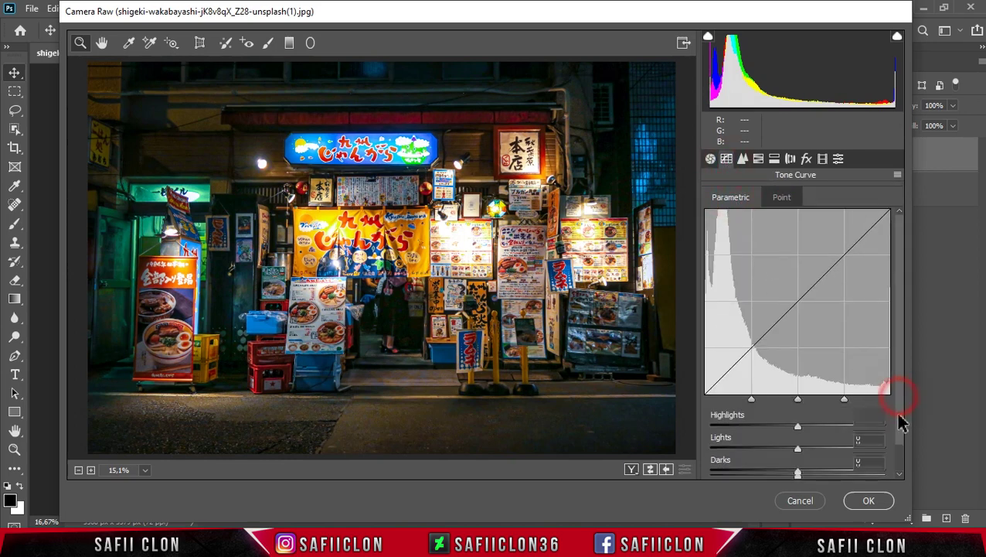
drag(896, 410, 894, 439)
mouse_move(798, 399)
mouse_down()
mouse_move(760, 399)
mouse_move(797, 420)
mouse_move(772, 427)
mouse_up()
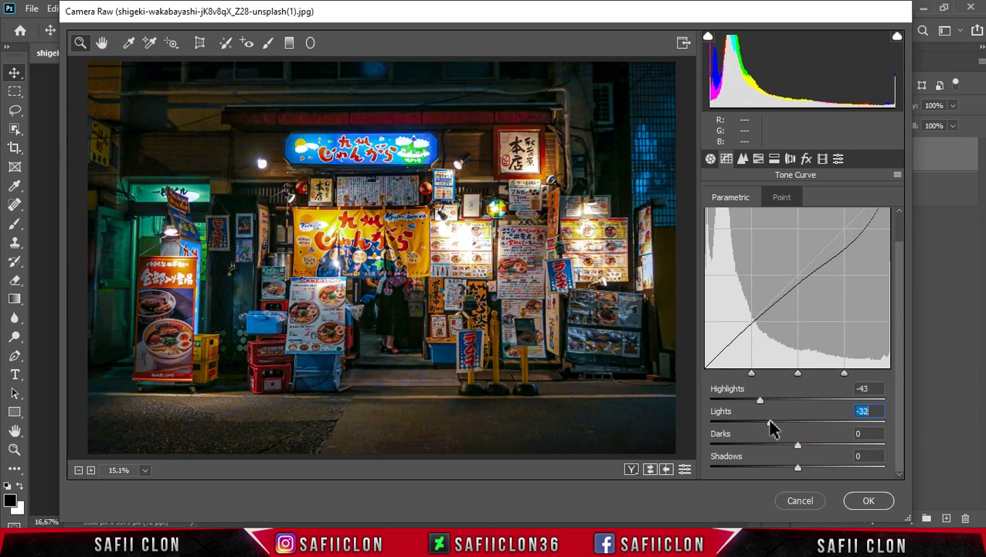
mouse_move(799, 451)
mouse_down()
mouse_move(823, 451)
mouse_move(792, 468)
mouse_up()
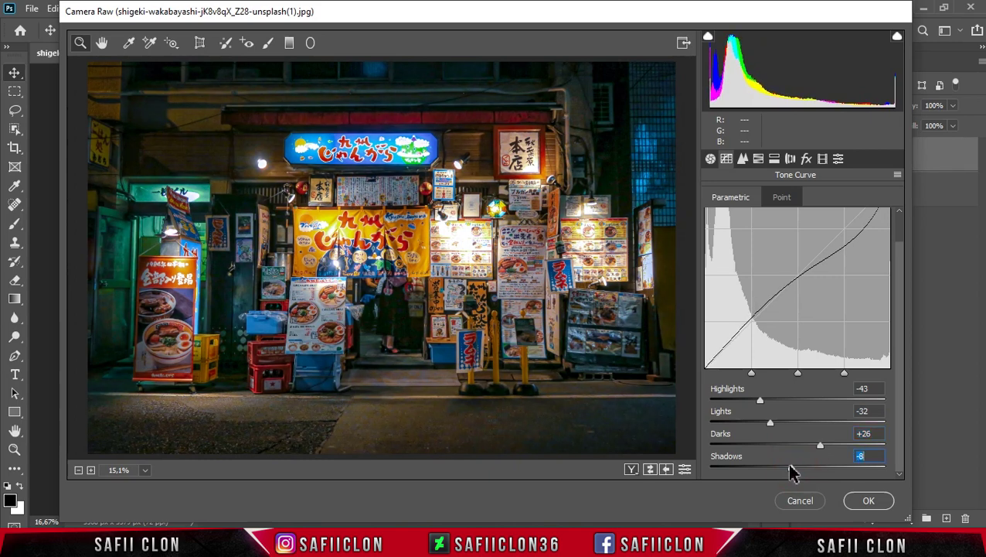
- Set Sharpening Amount 70 and noise reduction Luminance 23, Luminance Contrast 13, Color 49
click(742, 159)
drag(711, 218, 794, 225)
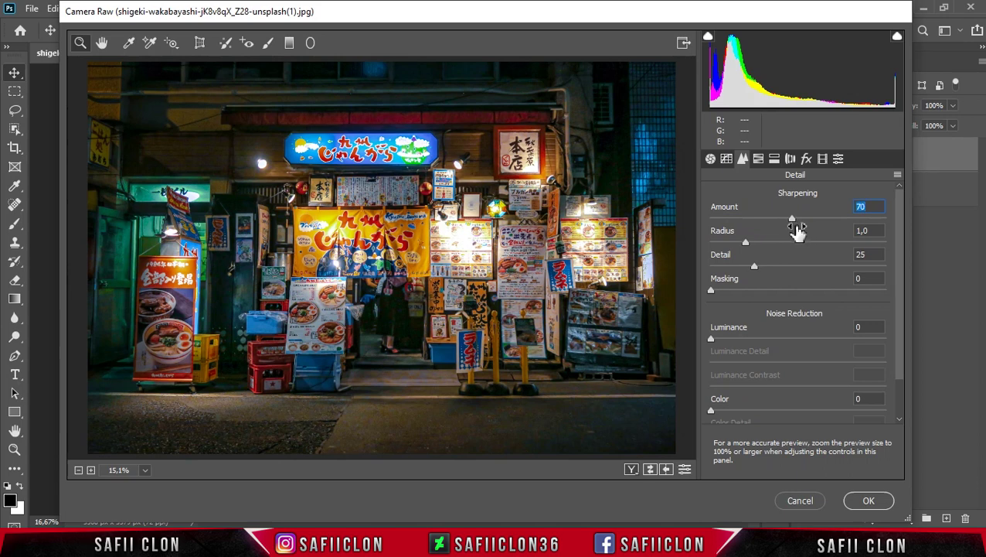
scroll(898, 298, down, 2)
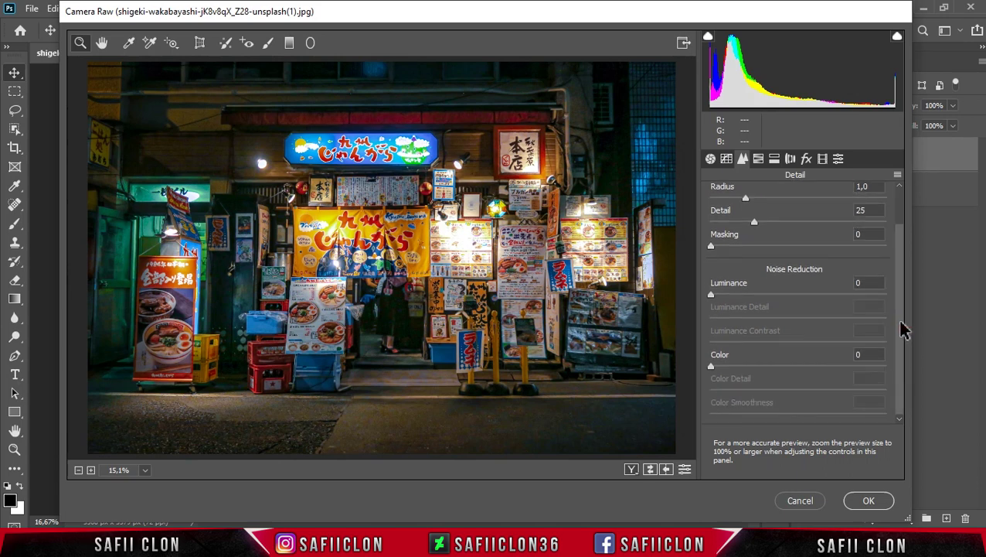
drag(714, 294, 746, 304)
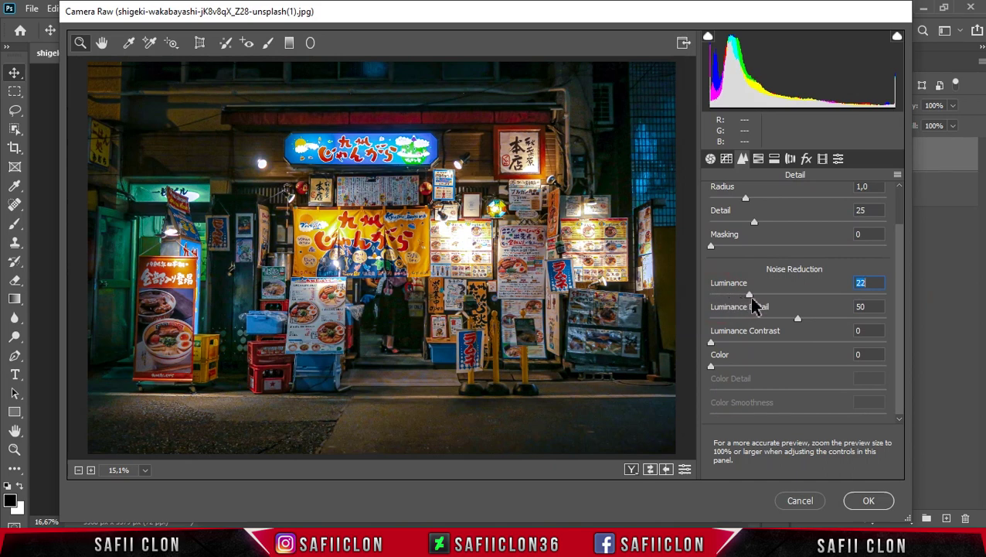
mouse_move(711, 343)
mouse_down()
mouse_move(732, 343)
mouse_move(761, 373)
mouse_move(793, 374)
mouse_up()
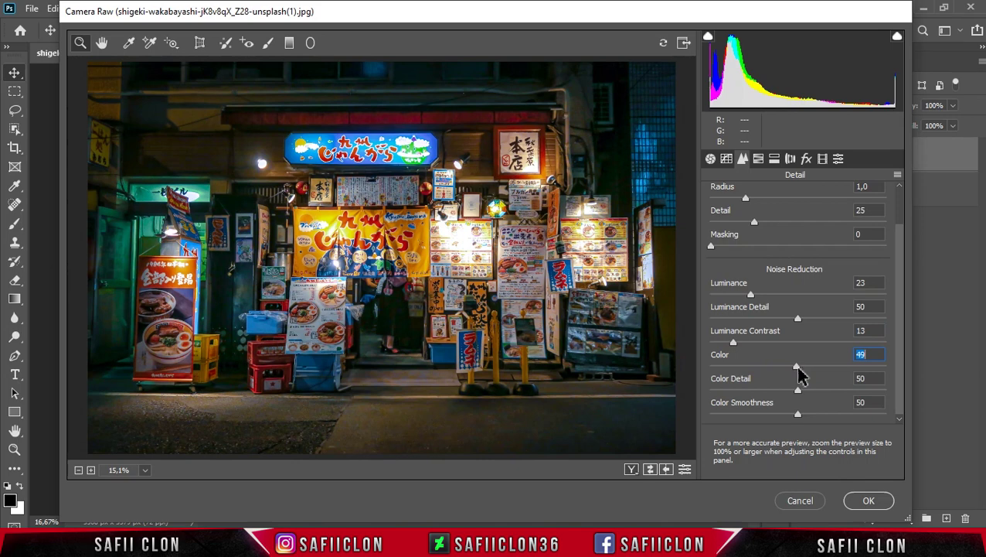
click(759, 159)
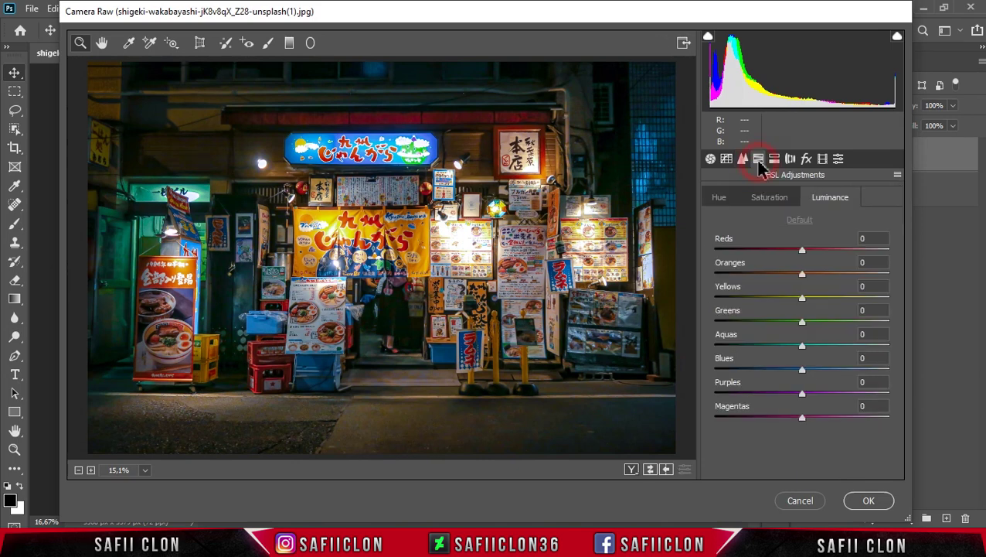
- Set HSL hues: Reds -36, Oranges -26, Yellows +30, Greens +24, Aquas +33, Blues -18, Purples +32, Magentas +51
click(718, 200)
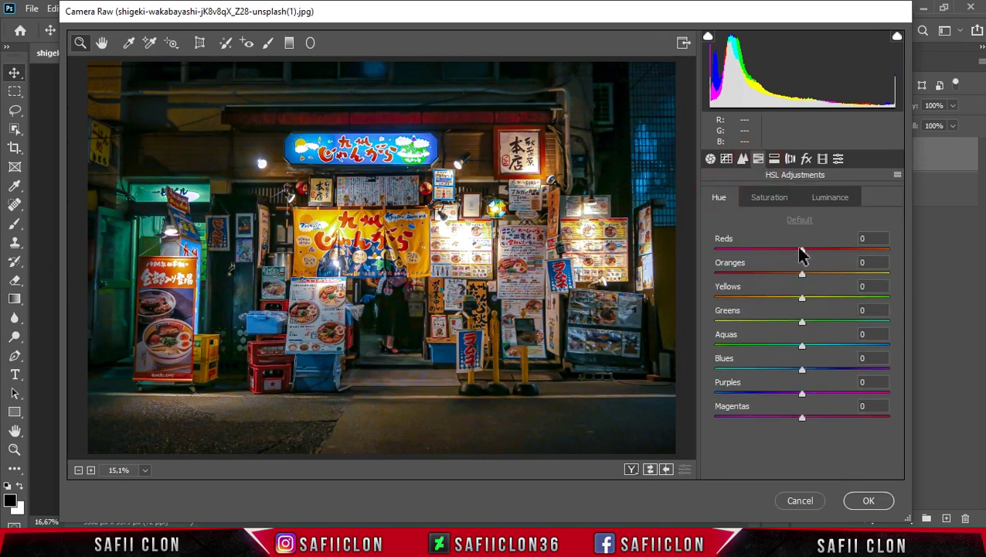
drag(804, 259, 777, 258)
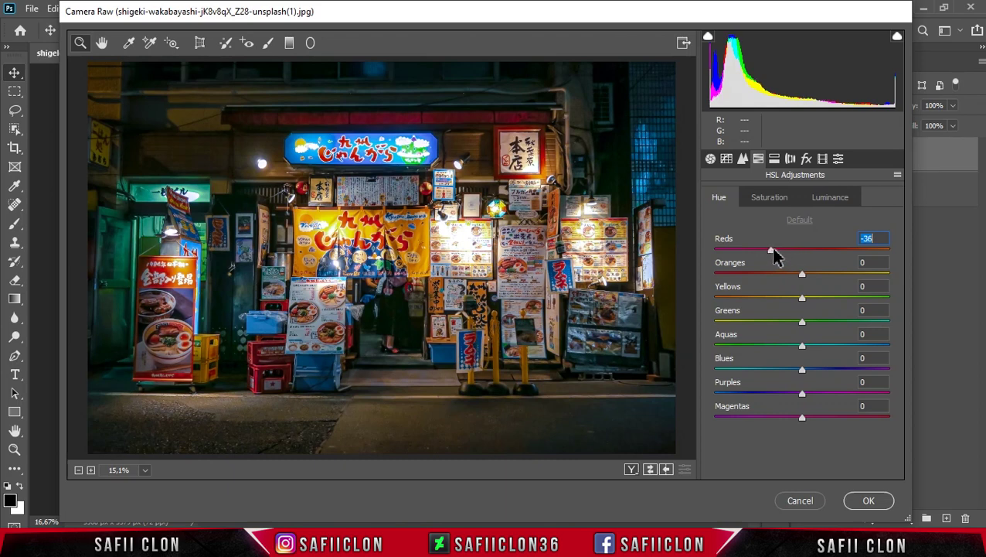
drag(802, 275, 778, 275)
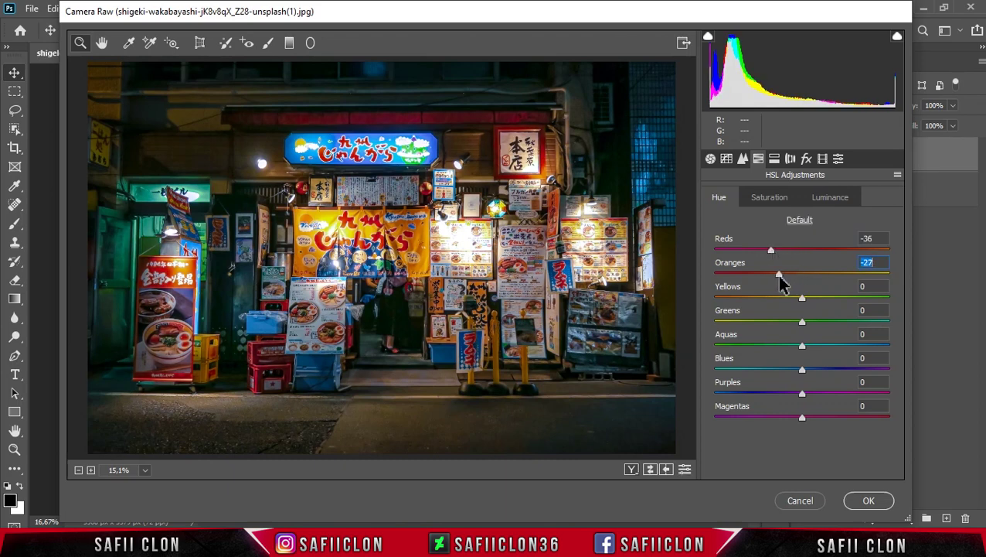
drag(803, 297, 828, 297)
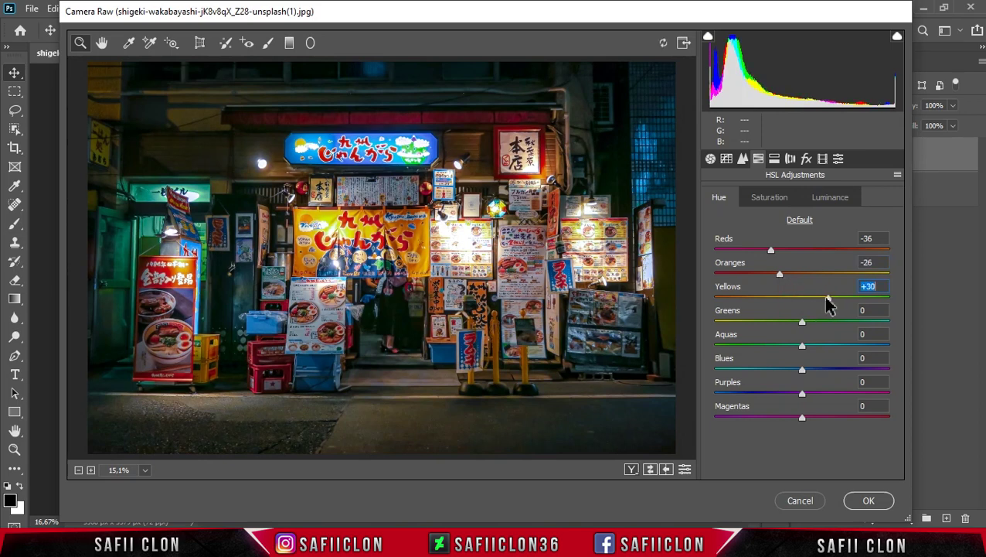
drag(802, 322, 826, 334)
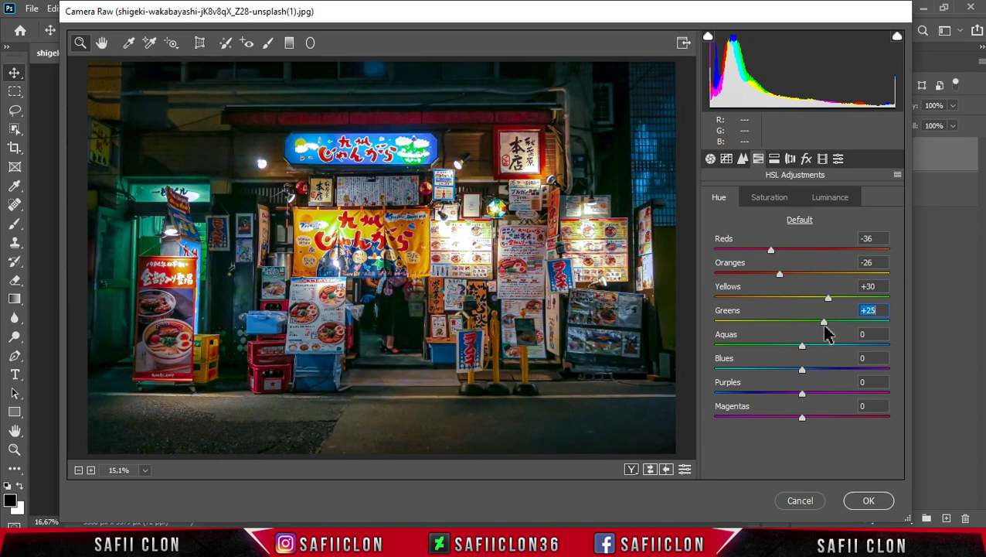
click(803, 346)
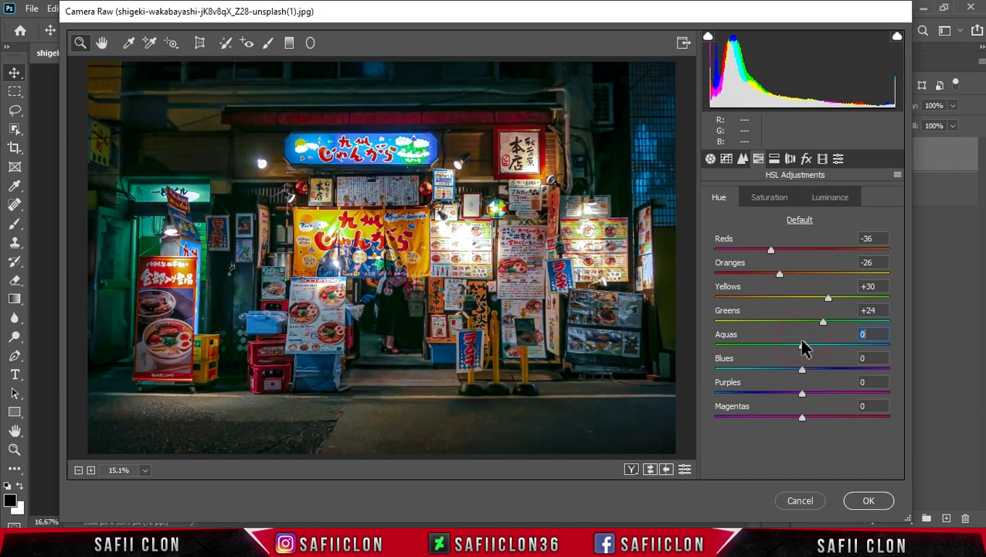
drag(806, 347, 833, 351)
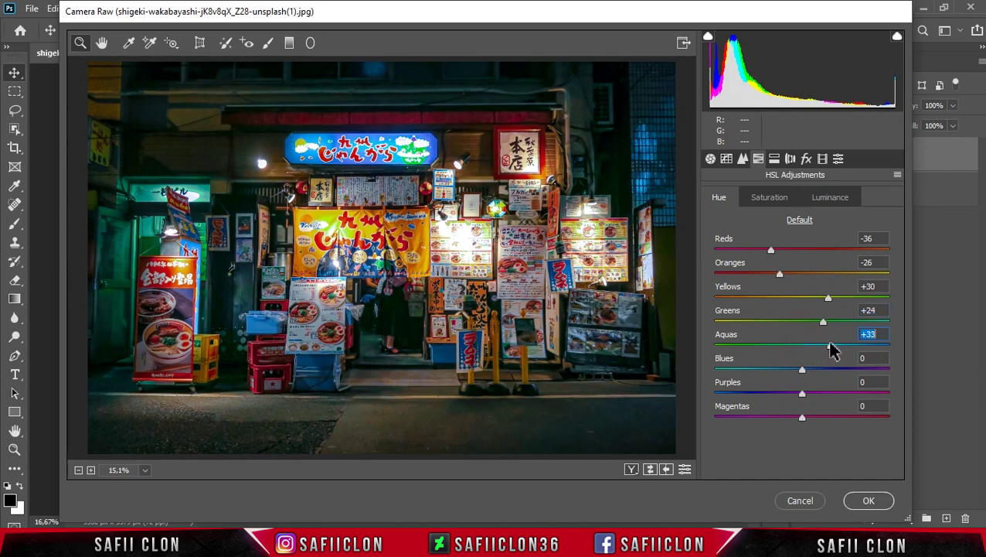
drag(802, 371, 787, 373)
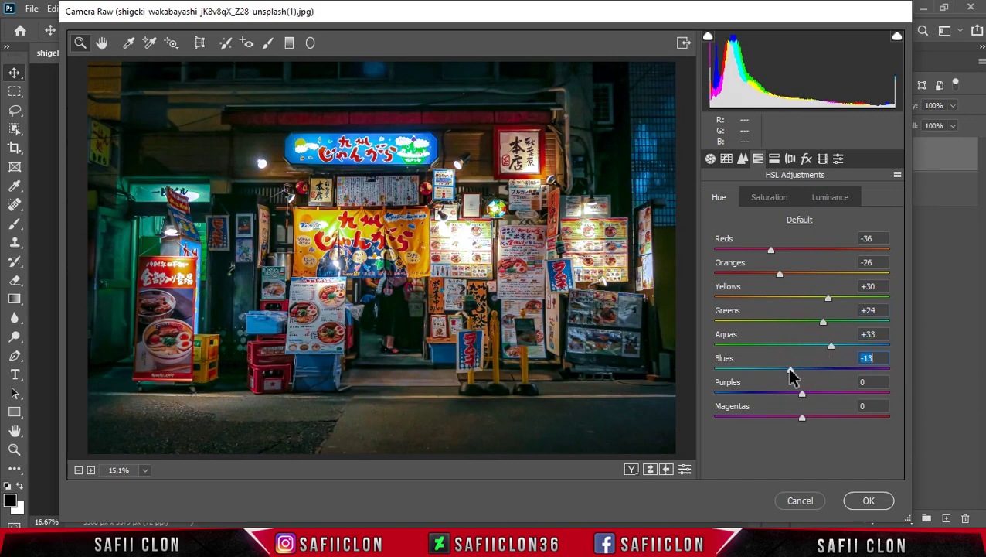
mouse_move(802, 394)
mouse_down()
mouse_move(833, 396)
mouse_move(819, 418)
mouse_move(848, 418)
mouse_up()
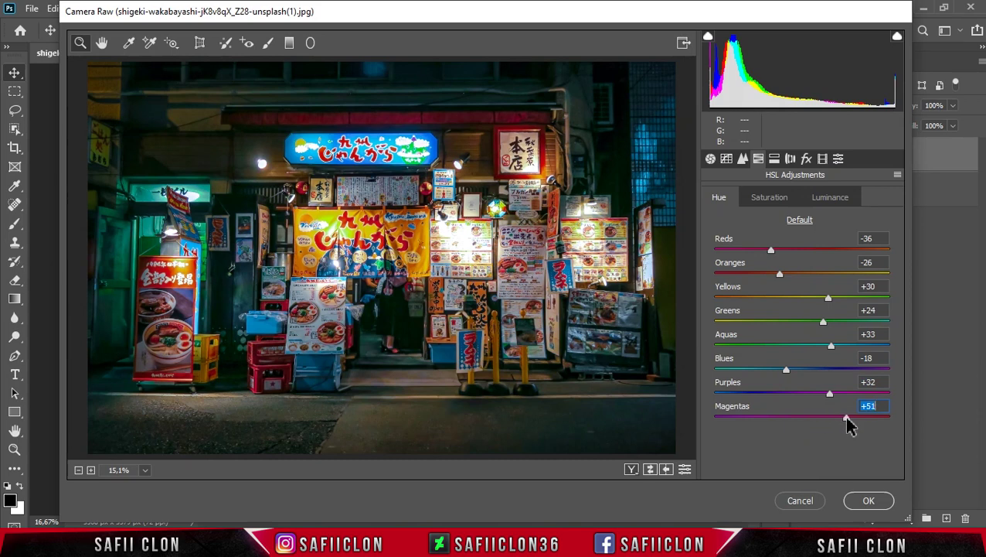
click(765, 199)
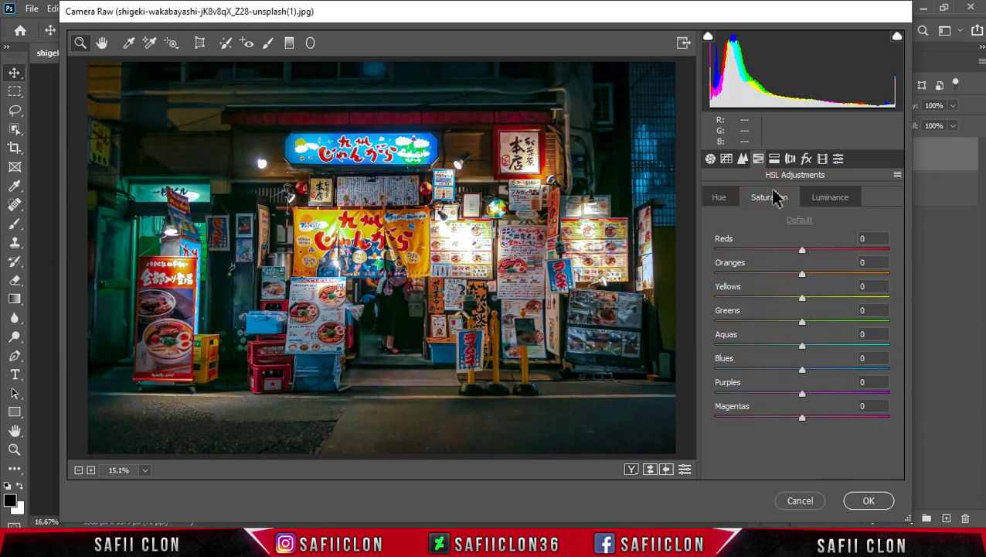
- Set HSL saturation: Reds +18, Oranges +8, Yellows +34, Greens +22, Aquas -12, Blues -10
mouse_move(806, 253)
mouse_down()
mouse_move(818, 250)
mouse_move(807, 272)
mouse_up()
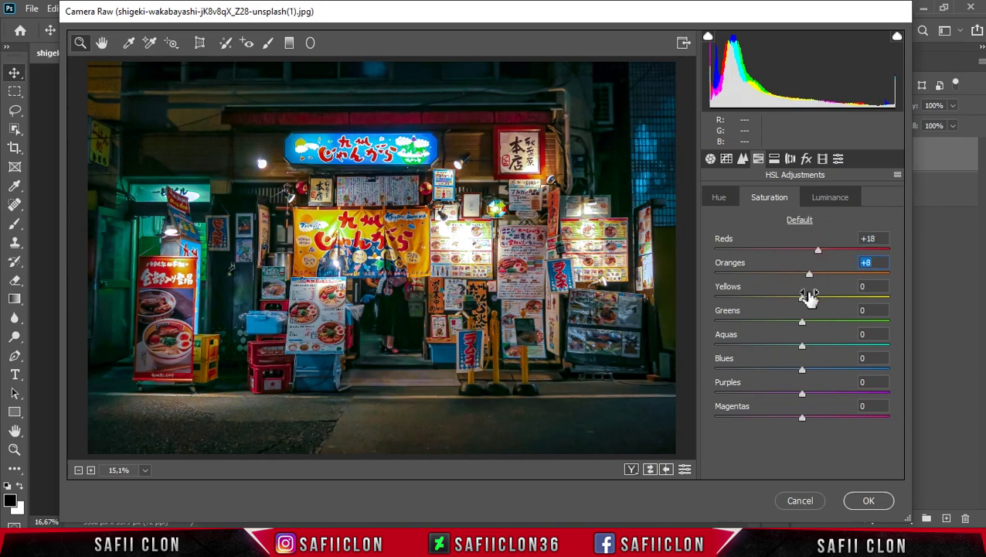
drag(803, 299, 834, 308)
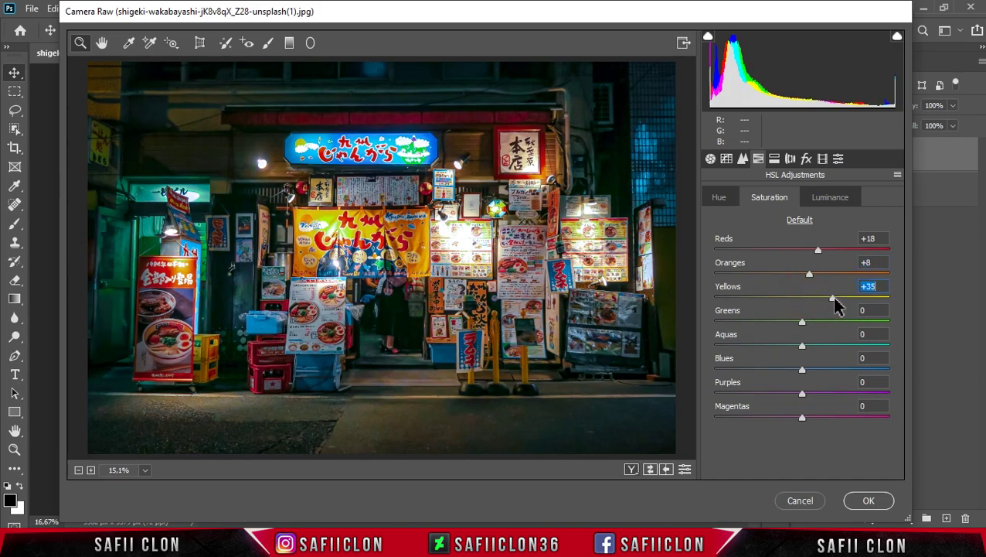
mouse_move(802, 320)
mouse_down()
mouse_move(821, 324)
mouse_move(793, 347)
mouse_move(796, 368)
mouse_up()
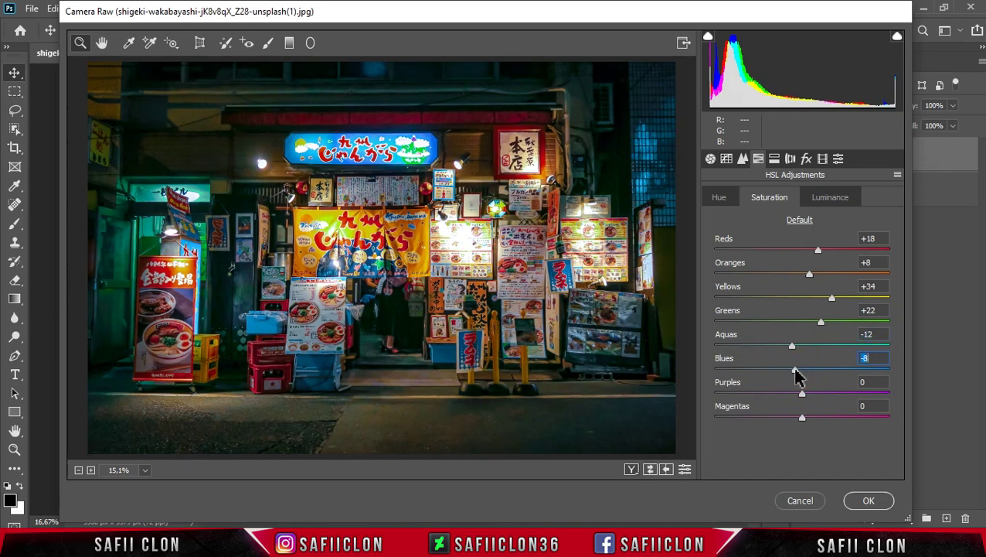
click(836, 198)
- Set HSL luminance: Reds +4, Oranges +48, Yellows +13, Greens +2, Aquas -10, Blues +18, Purples -4
drag(803, 251, 806, 251)
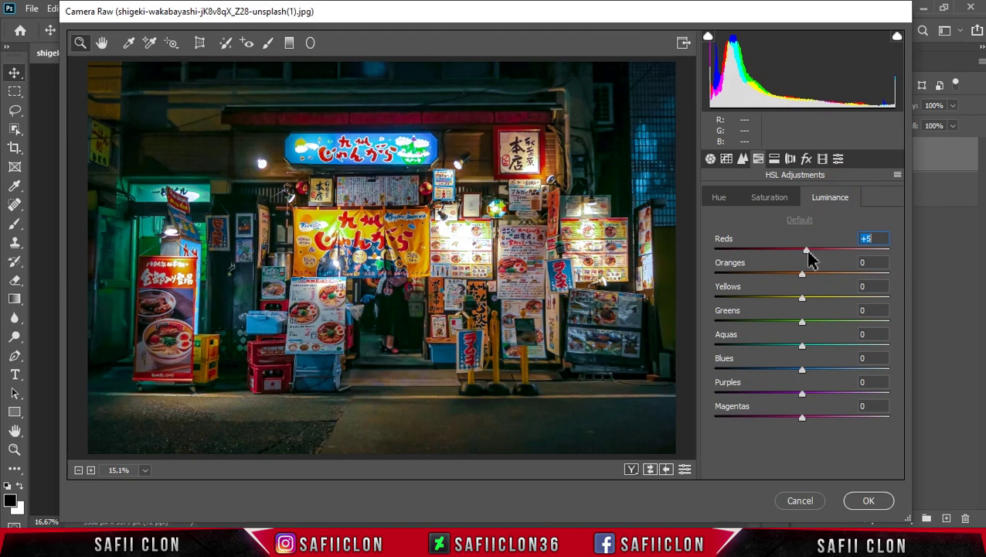
mouse_move(808, 259)
mouse_down()
mouse_move(808, 271)
mouse_move(842, 273)
mouse_up()
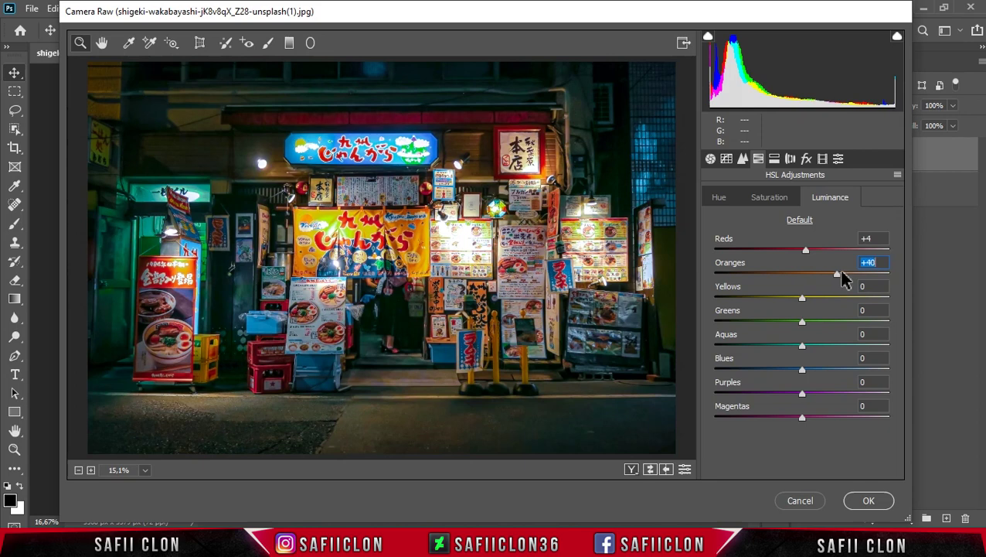
mouse_move(803, 298)
mouse_down()
mouse_move(814, 299)
mouse_move(808, 328)
mouse_up()
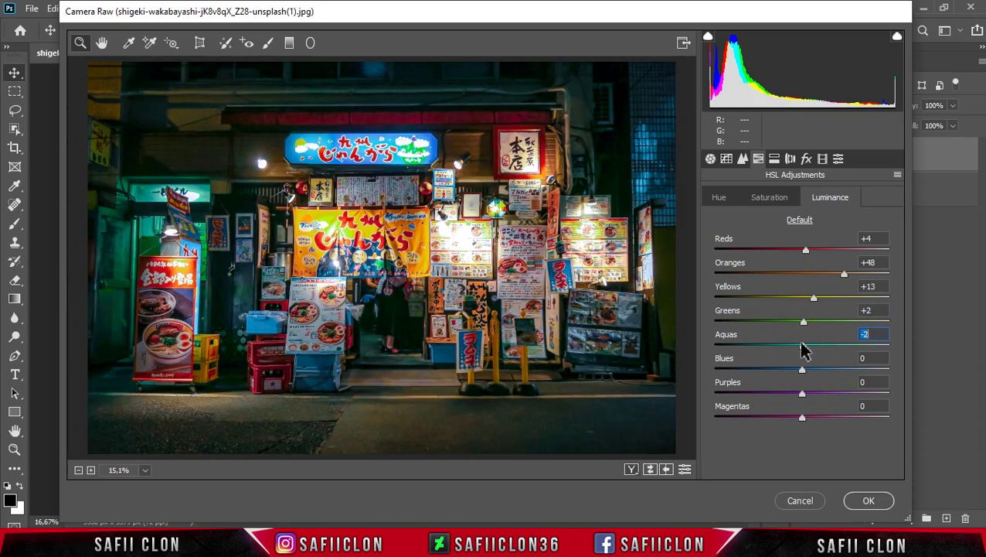
mouse_move(803, 345)
mouse_down()
mouse_move(795, 345)
mouse_move(815, 373)
mouse_up()
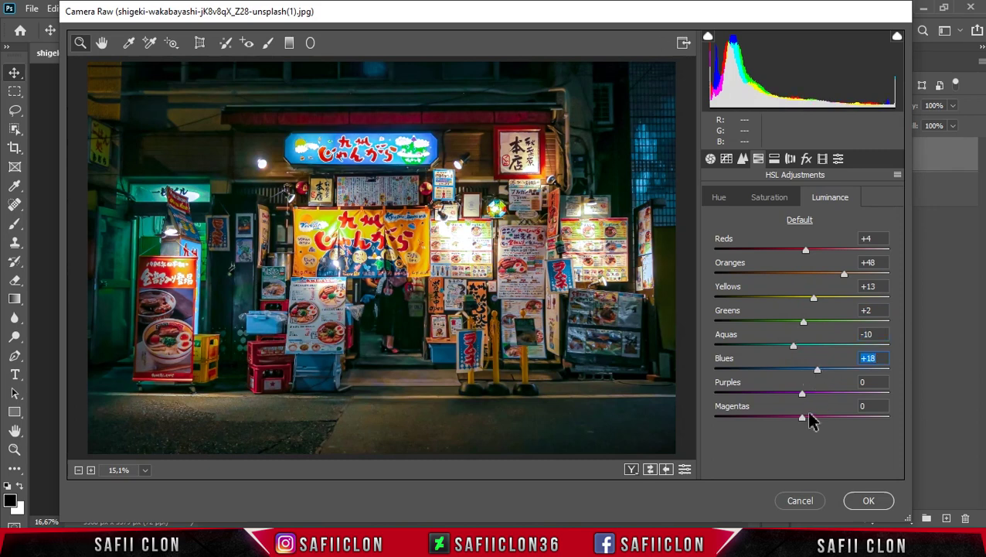
drag(802, 393, 800, 393)
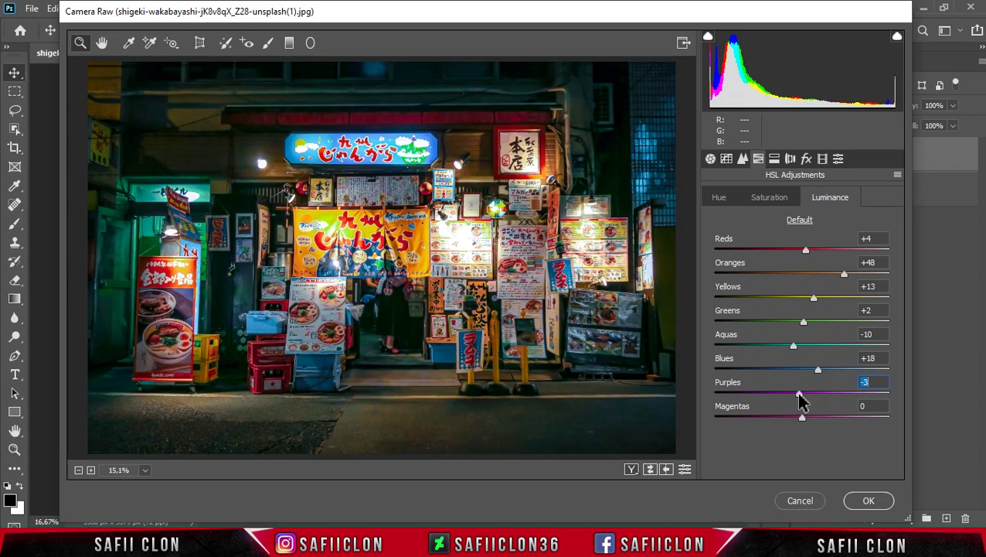
click(776, 161)
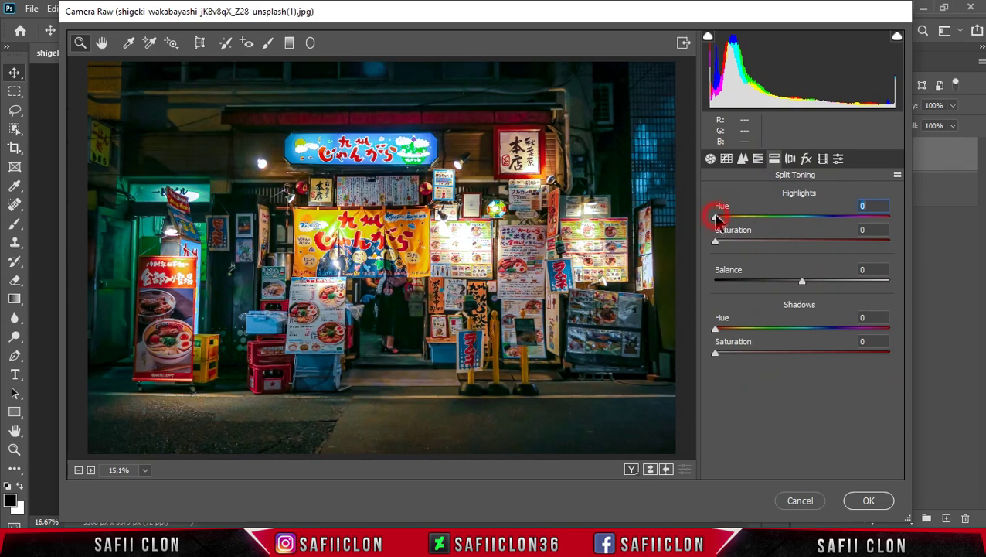
- In Split Toning, set Highlights Hue 102, Saturation 21 and Shadows Hue 287, Saturation 10
mouse_move(719, 220)
mouse_down()
mouse_move(768, 218)
mouse_move(765, 231)
mouse_up()
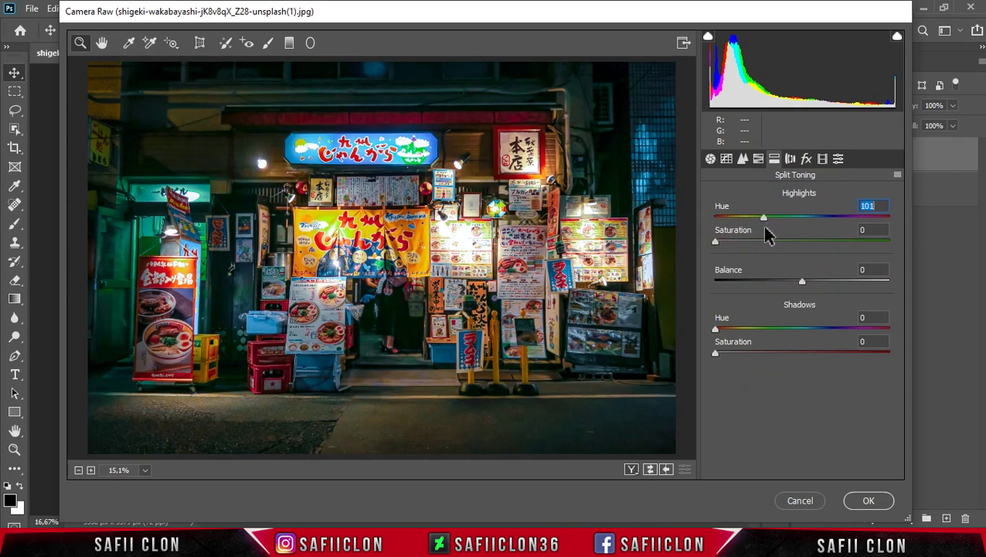
drag(718, 243, 759, 246)
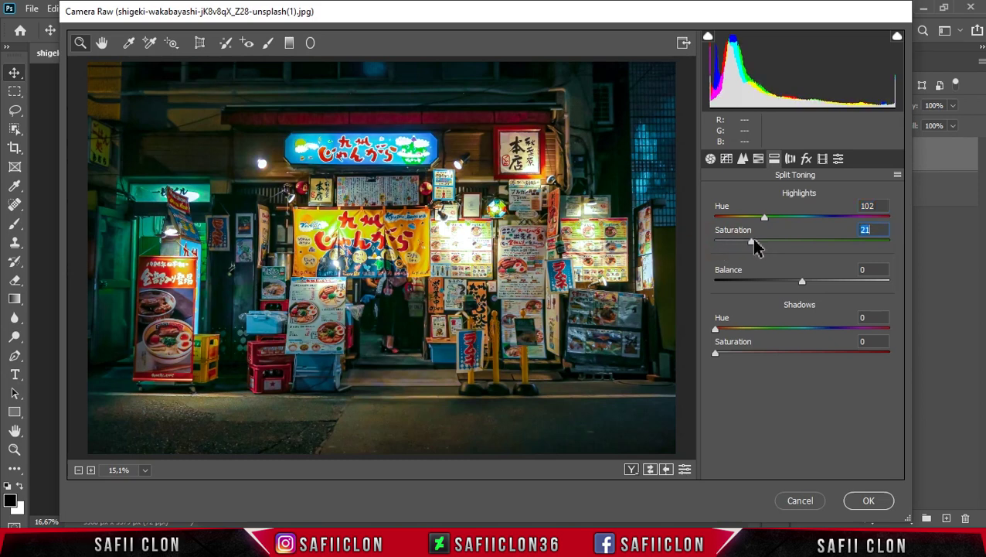
drag(715, 329, 848, 328)
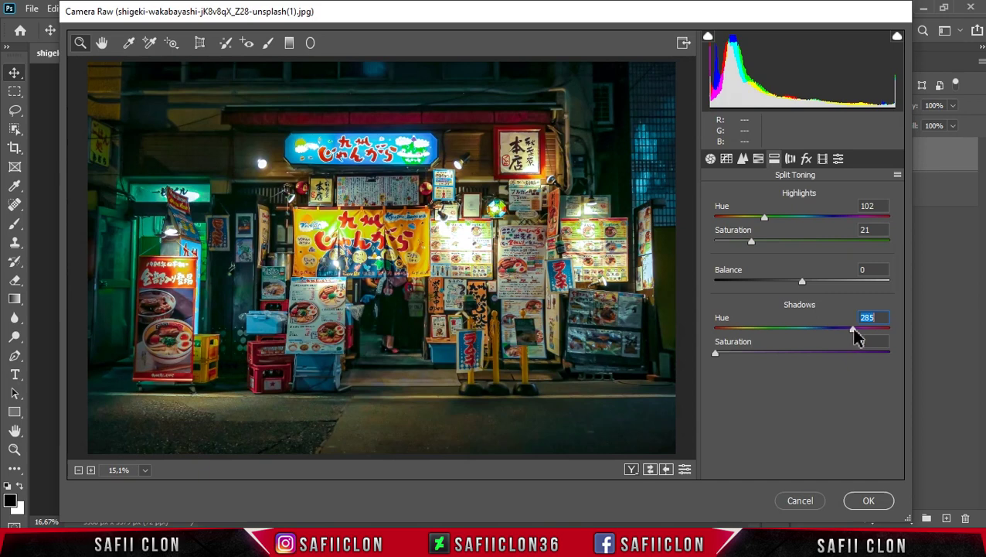
drag(856, 328, 854, 329)
drag(720, 353, 739, 360)
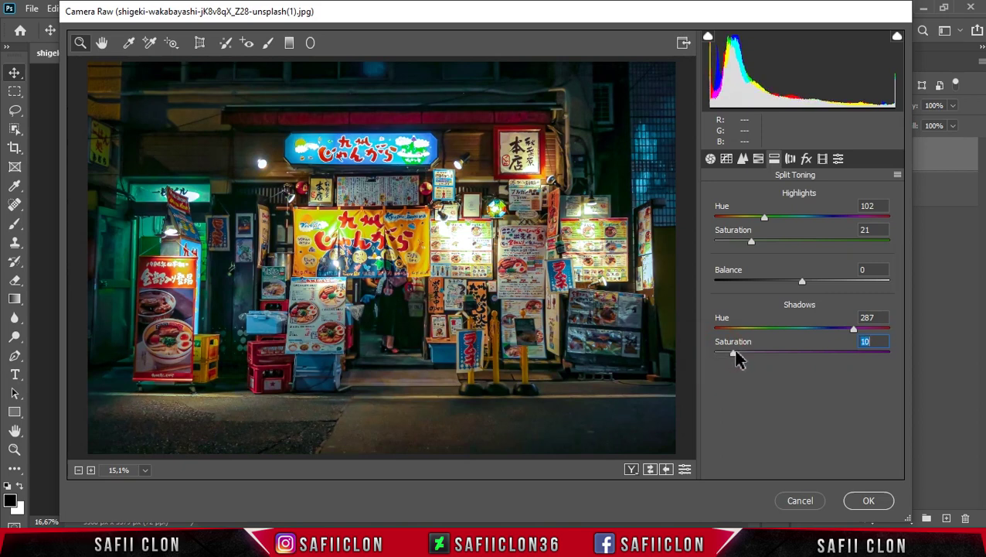
- Set the Lens Corrections Vignetting Amount to -76 to darken the photo's edges
click(790, 159)
drag(898, 249, 901, 301)
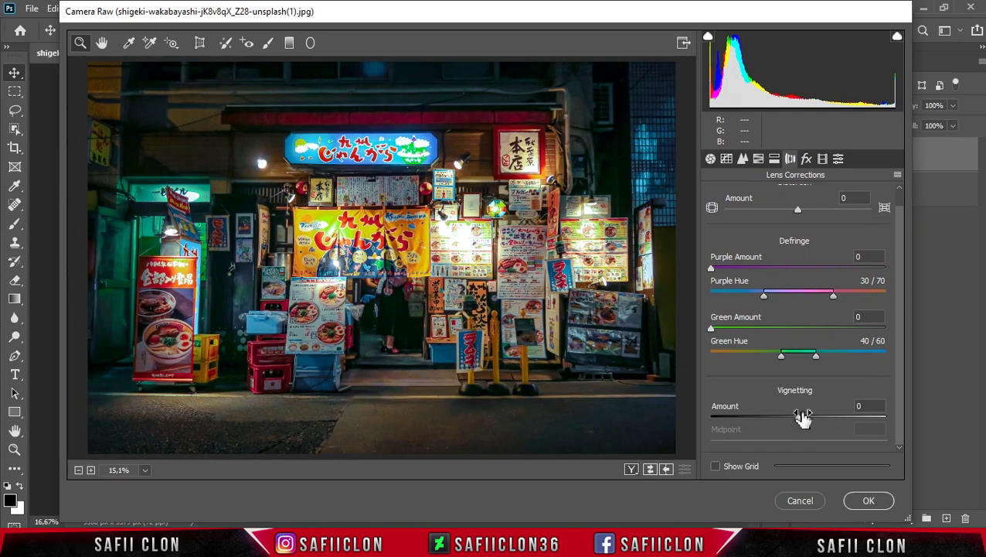
drag(799, 418, 736, 422)
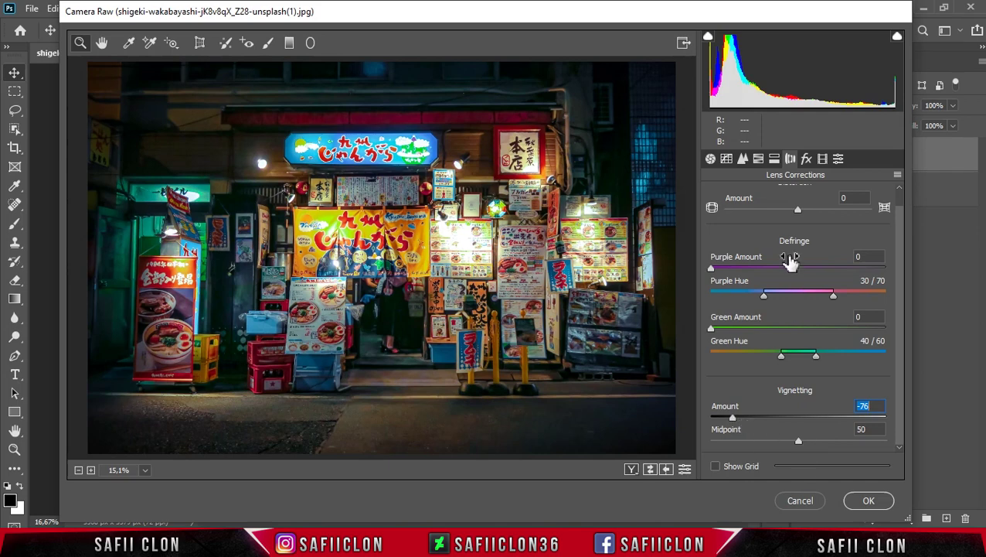
- Set Calibration Red Hue +40, Green Hue +33, Blue Hue -18 and Shadows Tint +15
click(823, 158)
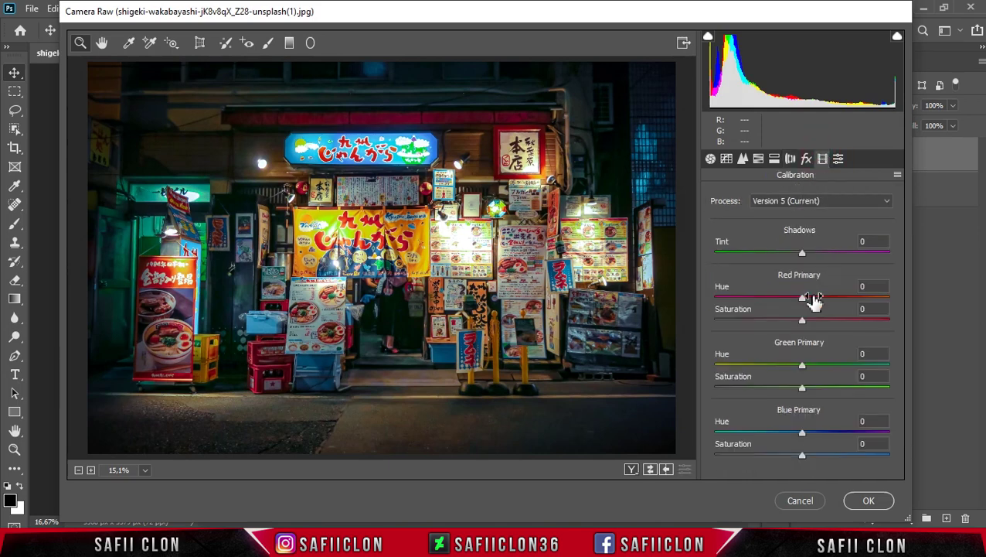
mouse_move(801, 297)
mouse_down()
mouse_move(838, 302)
mouse_move(798, 328)
mouse_up()
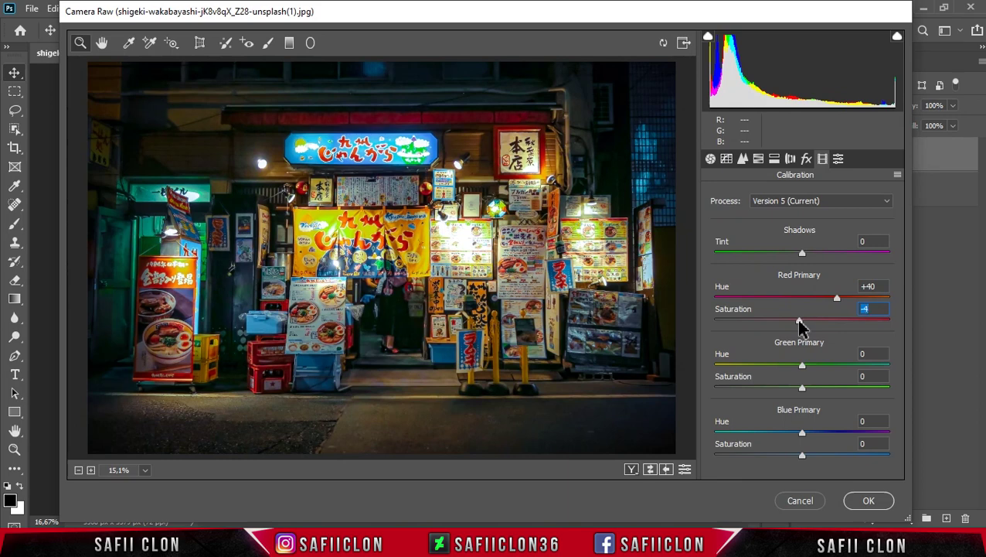
mouse_move(802, 370)
mouse_down()
mouse_move(832, 370)
mouse_move(798, 387)
mouse_up()
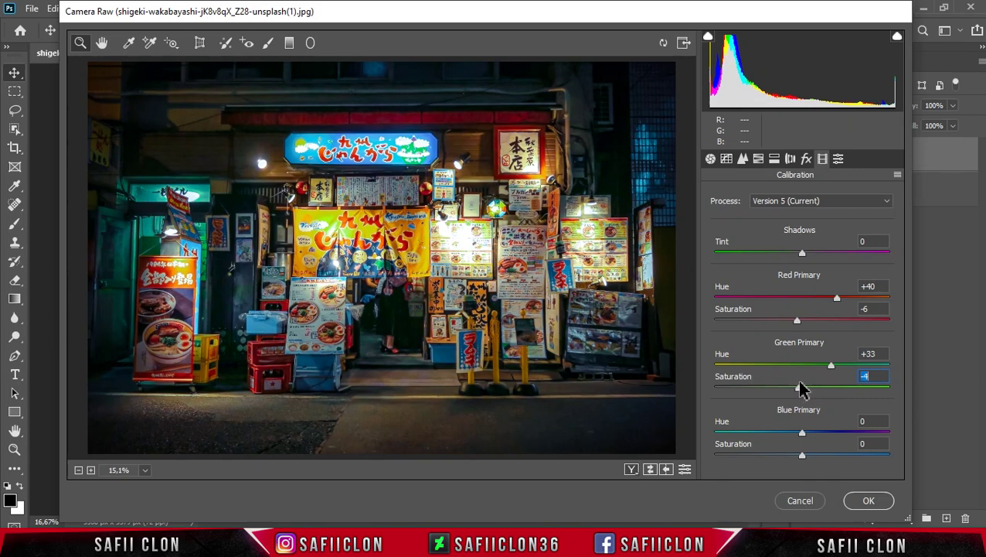
mouse_move(804, 438)
mouse_down()
mouse_move(794, 437)
mouse_move(805, 460)
mouse_up()
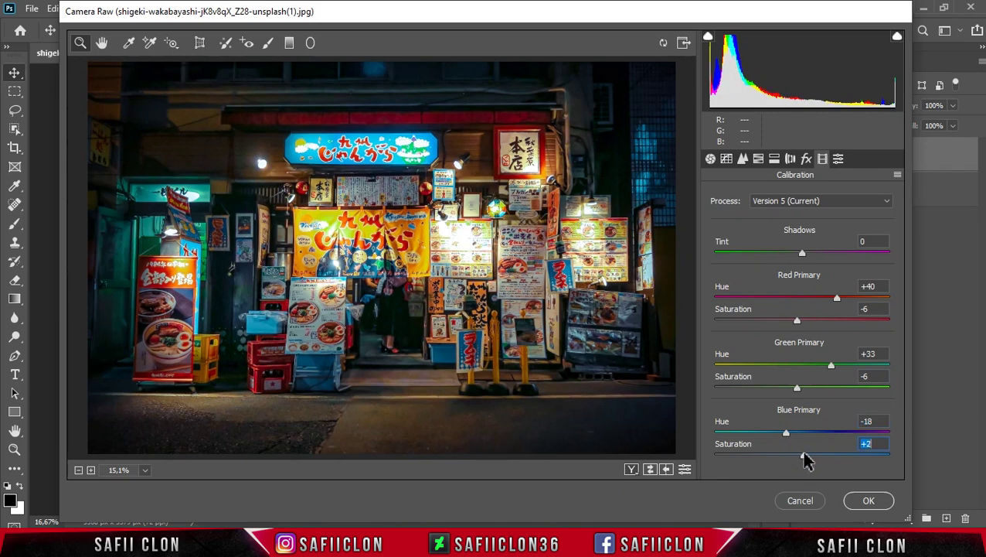
drag(804, 255, 817, 257)
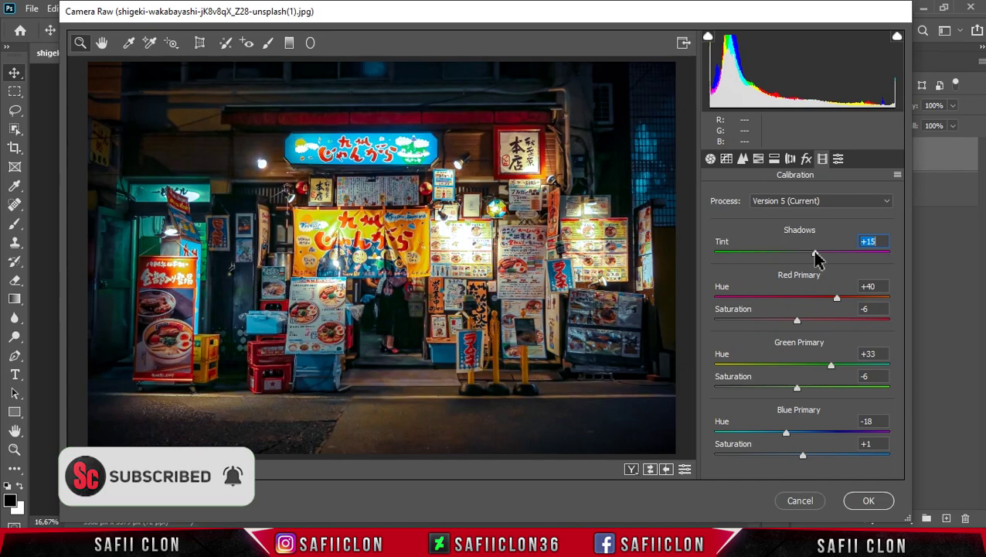
- Compare before/after views, then commit the Camera Raw Filter to the EDIT layer
click(632, 470)
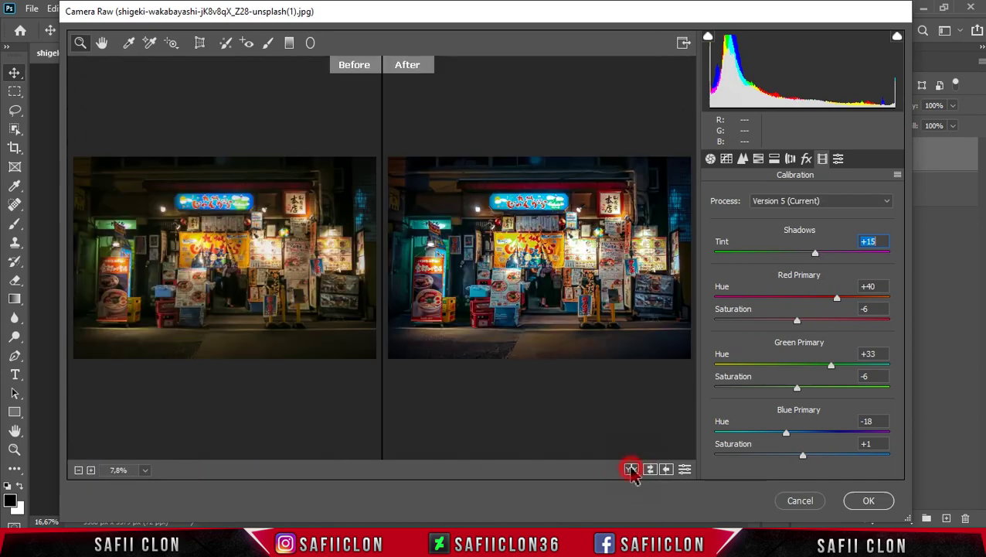
click(631, 470)
click(632, 470)
click(631, 470)
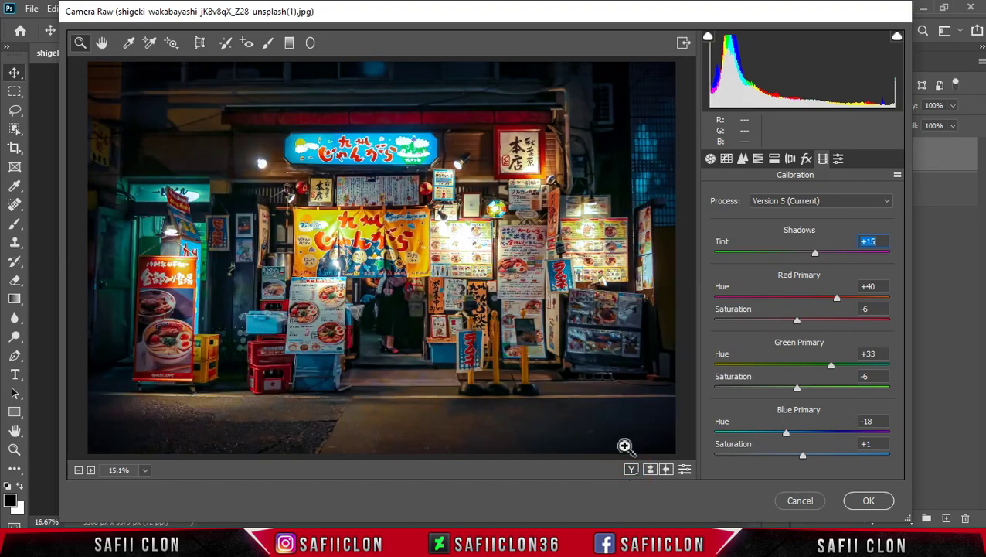
click(869, 501)
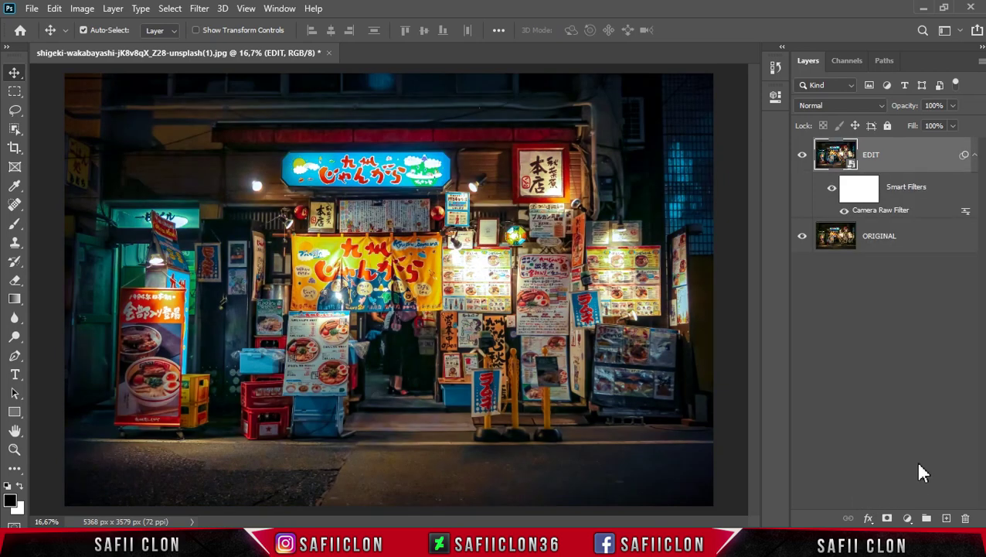
click(803, 154)
- Toggle EDIT's visibility to compare, then add a Selective Color adjustment layer
click(802, 155)
click(803, 155)
click(803, 155)
click(909, 519)
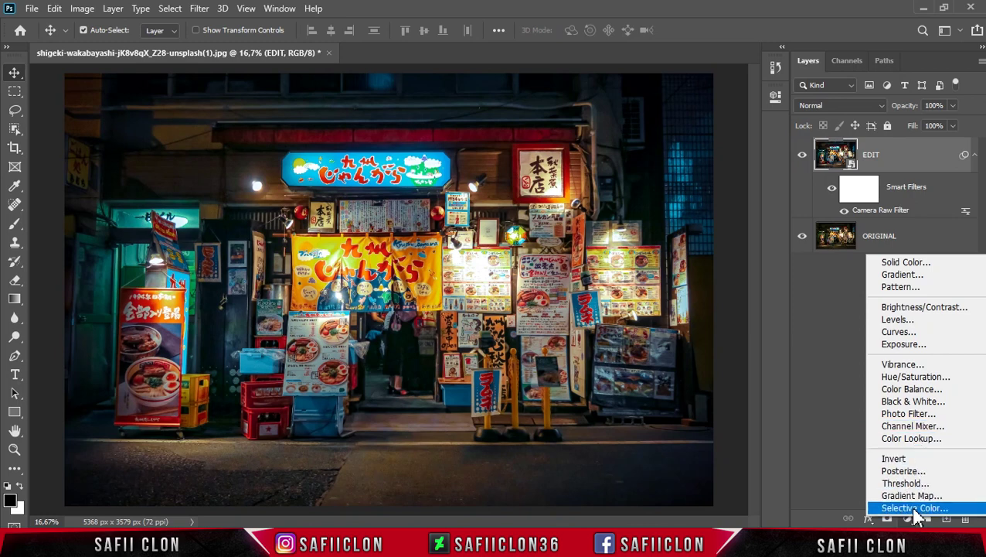
click(914, 508)
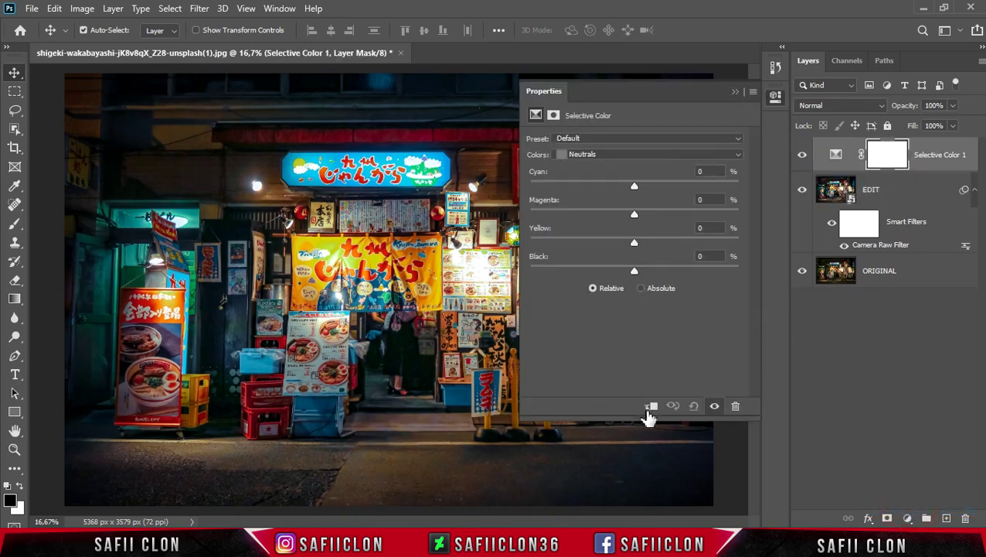
- Clip the Selective Color layer to EDIT and set Reds to Magenta +8, Yellow -7, Black +14
click(651, 407)
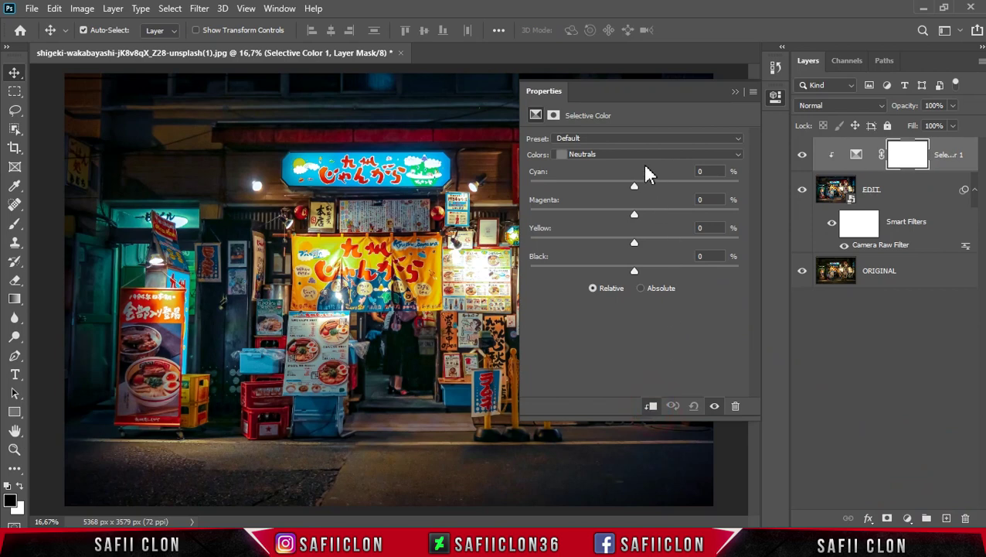
click(632, 155)
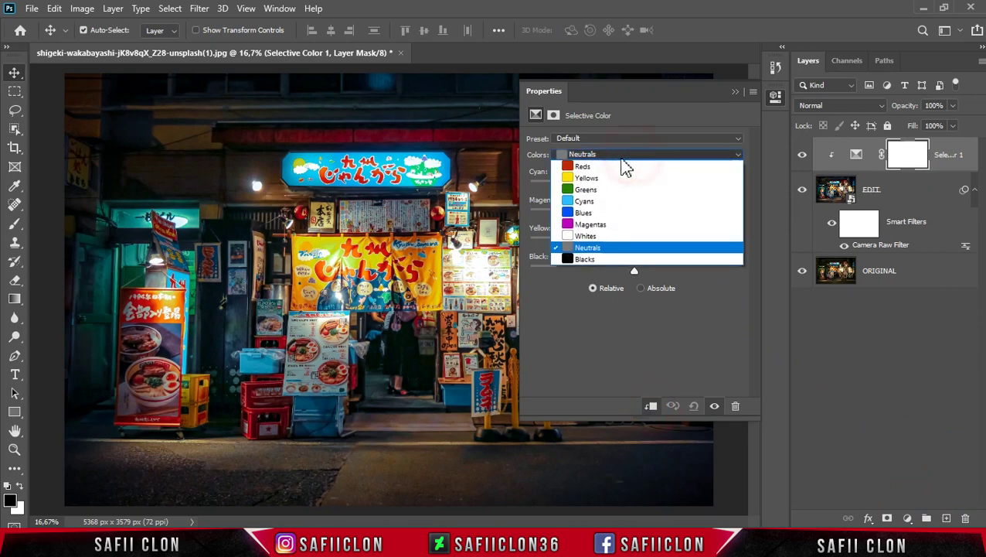
click(623, 169)
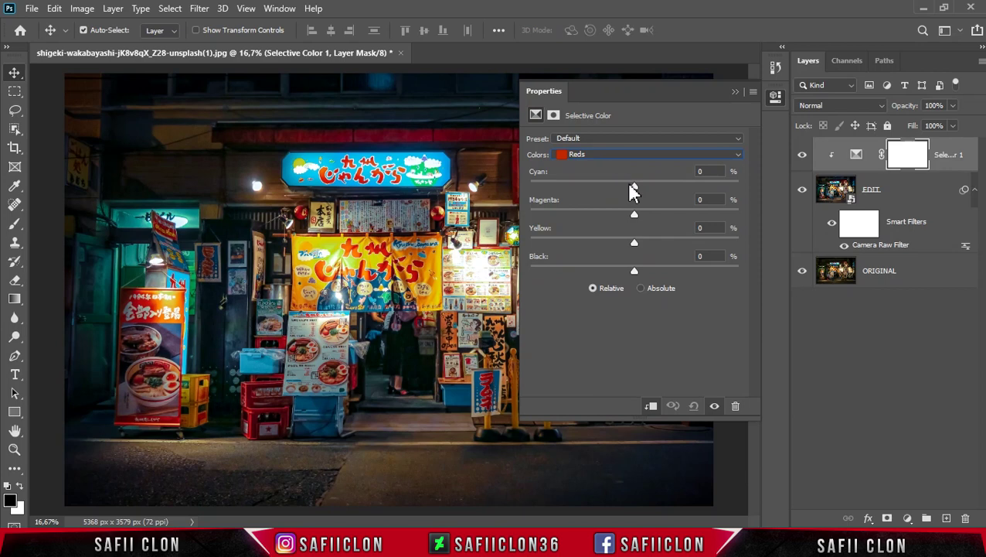
drag(633, 214, 643, 215)
drag(634, 244, 632, 245)
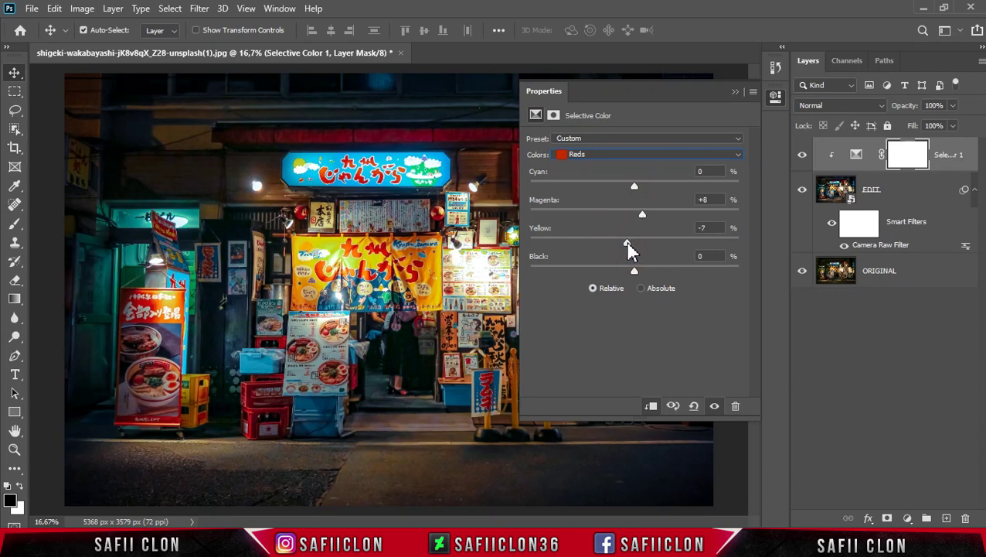
drag(635, 272, 641, 272)
click(644, 155)
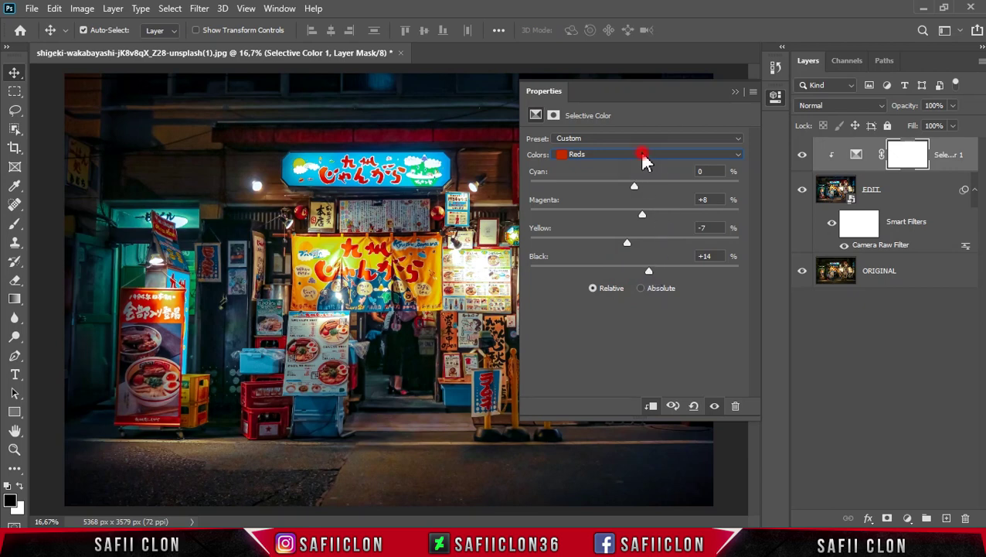
- Set the Selective Color Yellows to Cyan -22 and Yellow +19
click(613, 179)
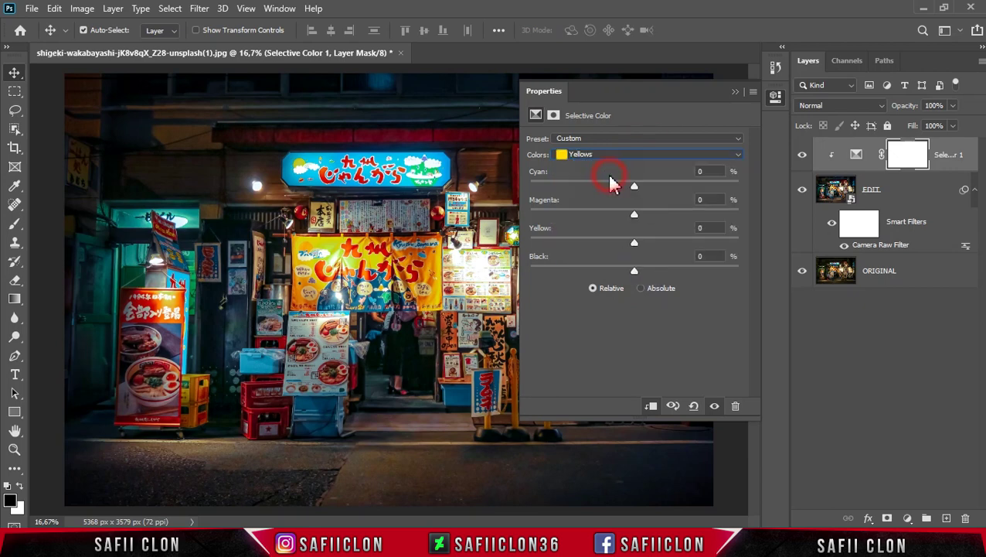
drag(634, 187, 620, 188)
drag(635, 240, 648, 245)
click(632, 161)
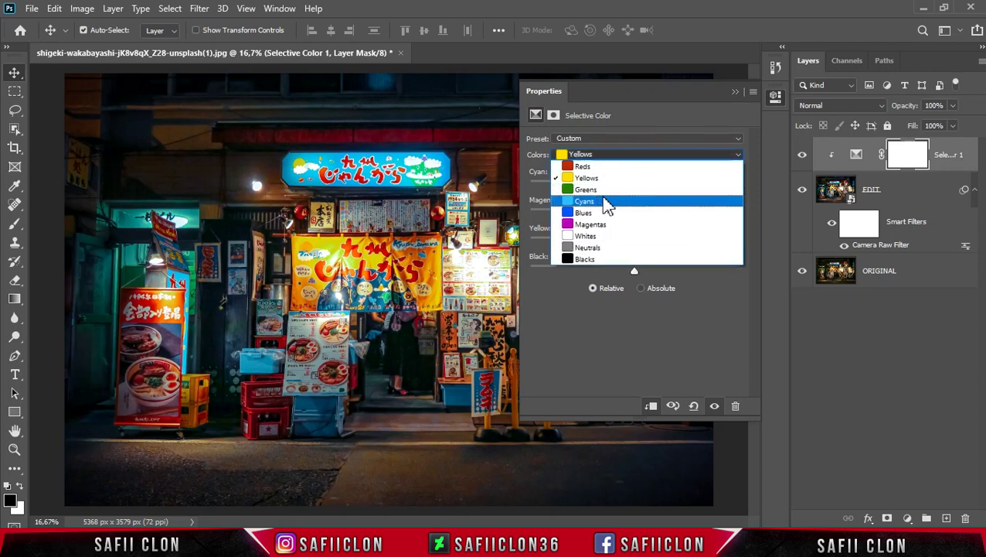
- Set the Cyans range to Cyan +17, Yellow -63 and Black +53
click(600, 203)
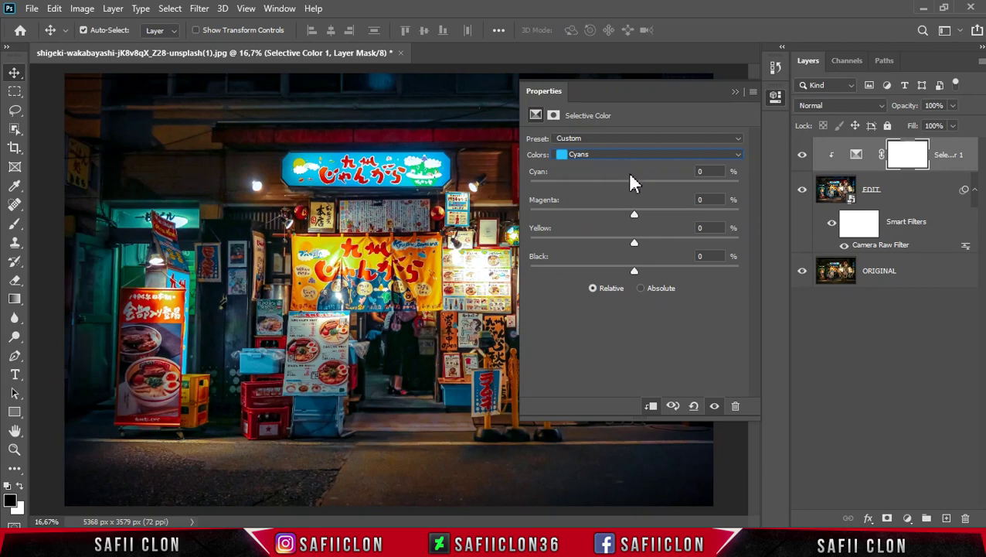
drag(635, 187, 641, 188)
drag(633, 244, 624, 246)
drag(596, 242, 569, 249)
drag(634, 269, 661, 267)
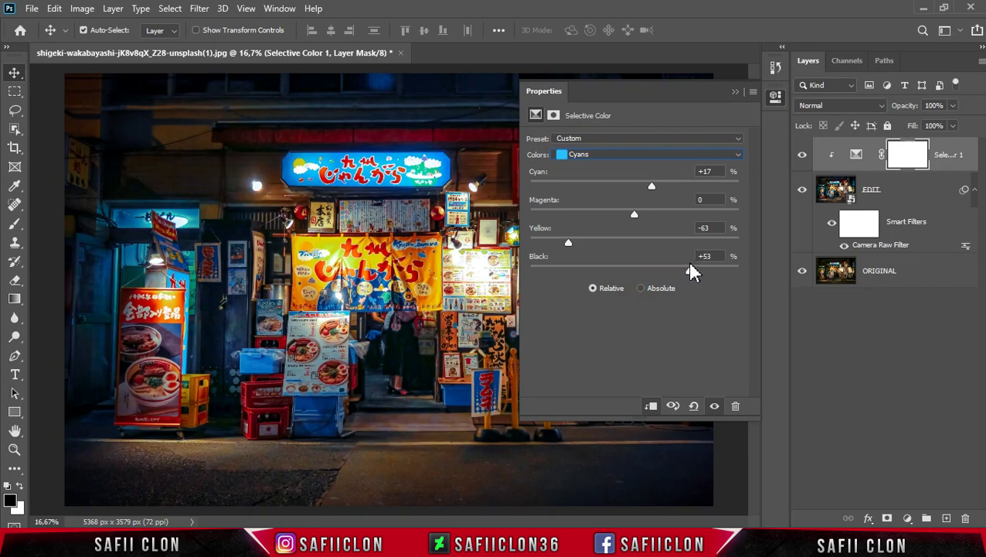
click(658, 161)
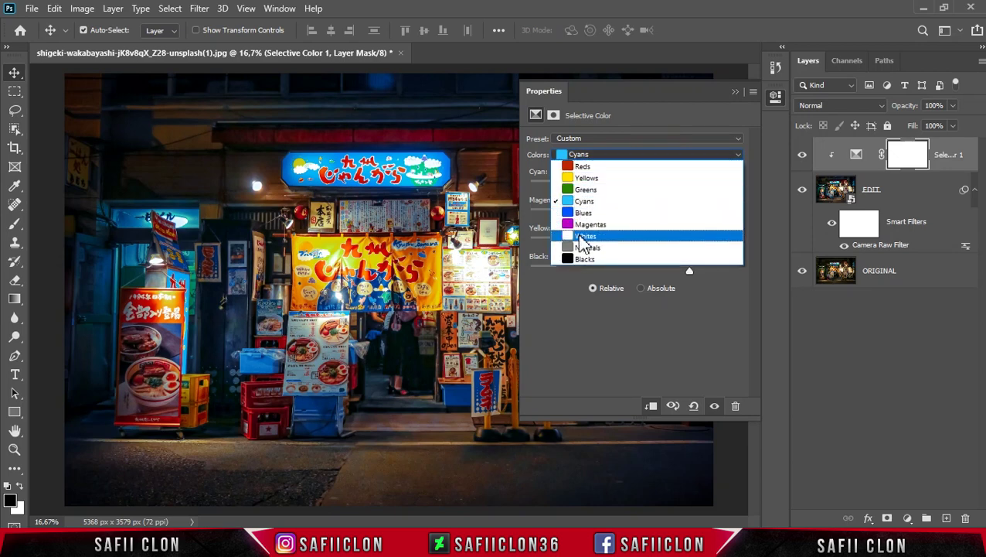
click(594, 235)
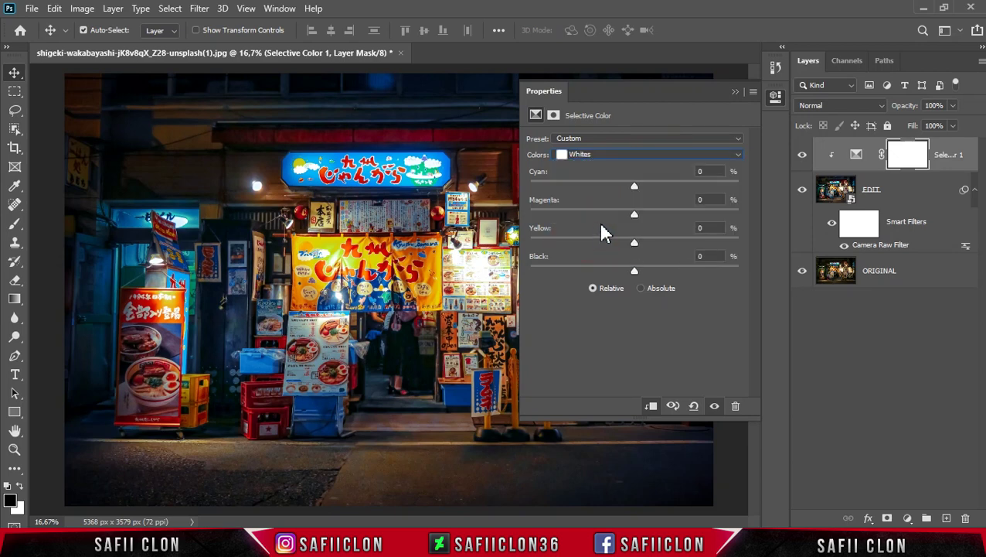
- Set the Whites range to Cyan -28, Magenta +44, Yellow +58 and Black +30
drag(634, 189, 619, 189)
drag(611, 186, 605, 185)
drag(634, 215, 664, 220)
drag(635, 243, 681, 243)
drag(635, 271, 649, 270)
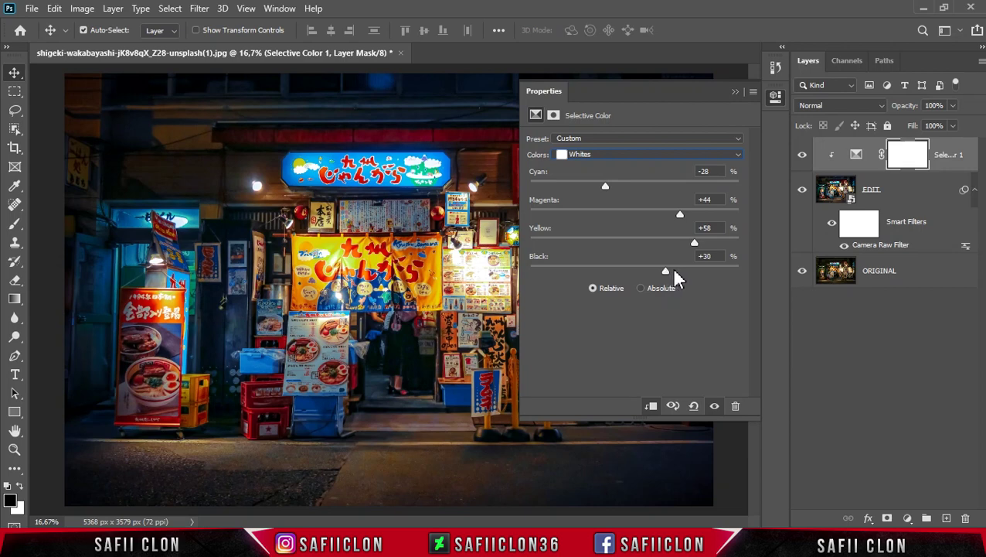
click(629, 158)
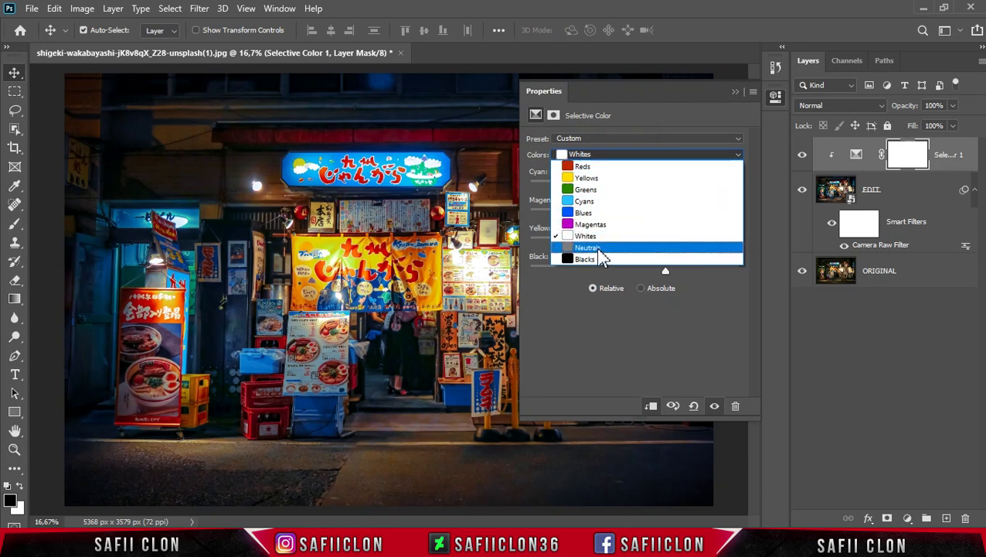
- Set Neutrals to Cyan -12, Magenta +6, Yellow +12 and collapse the Properties panel
click(608, 249)
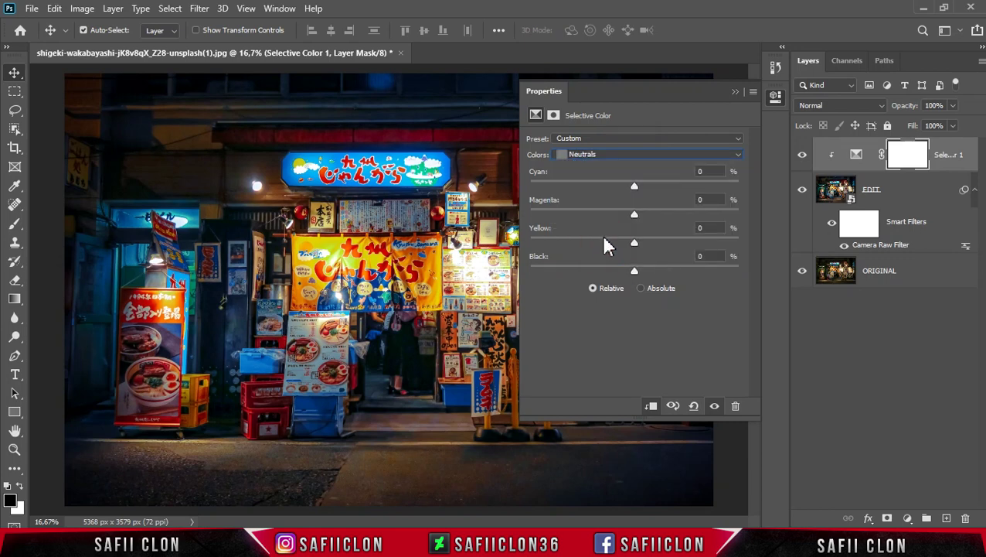
mouse_move(634, 190)
mouse_down()
mouse_move(624, 187)
mouse_move(635, 219)
mouse_move(646, 219)
mouse_move(640, 213)
mouse_up()
drag(634, 241, 648, 247)
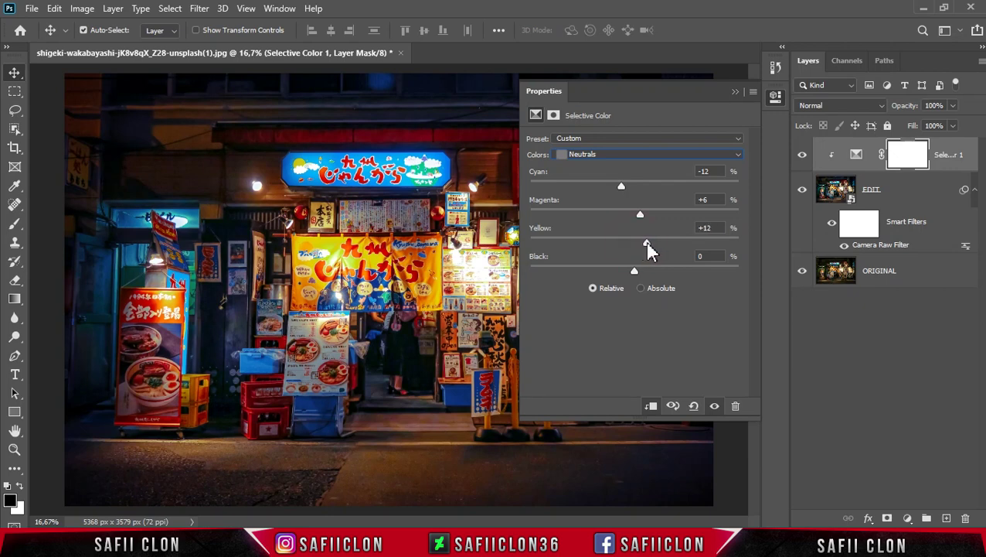
click(735, 92)
- Toggle the Selective Color layer's visibility to compare the result
click(802, 155)
click(802, 155)
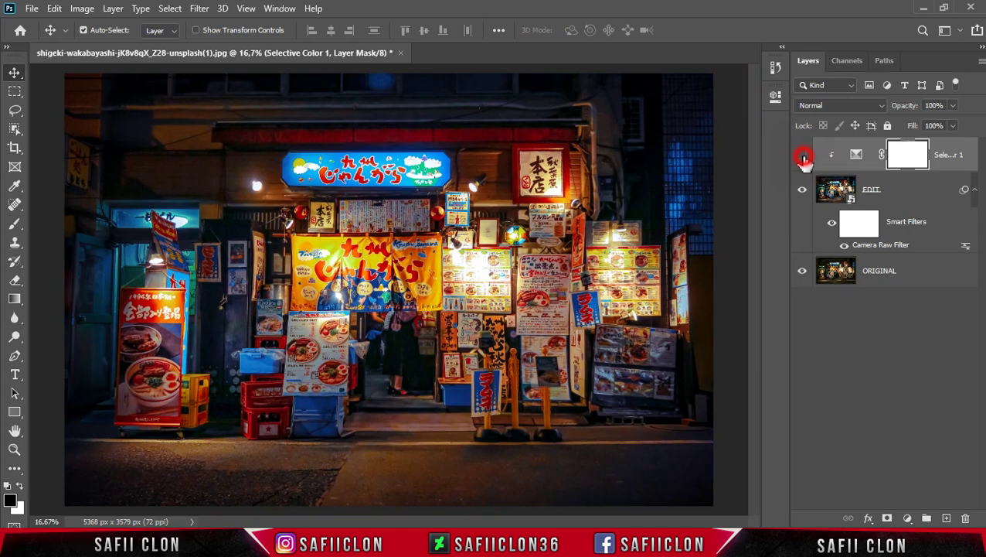
click(803, 155)
click(802, 155)
click(908, 518)
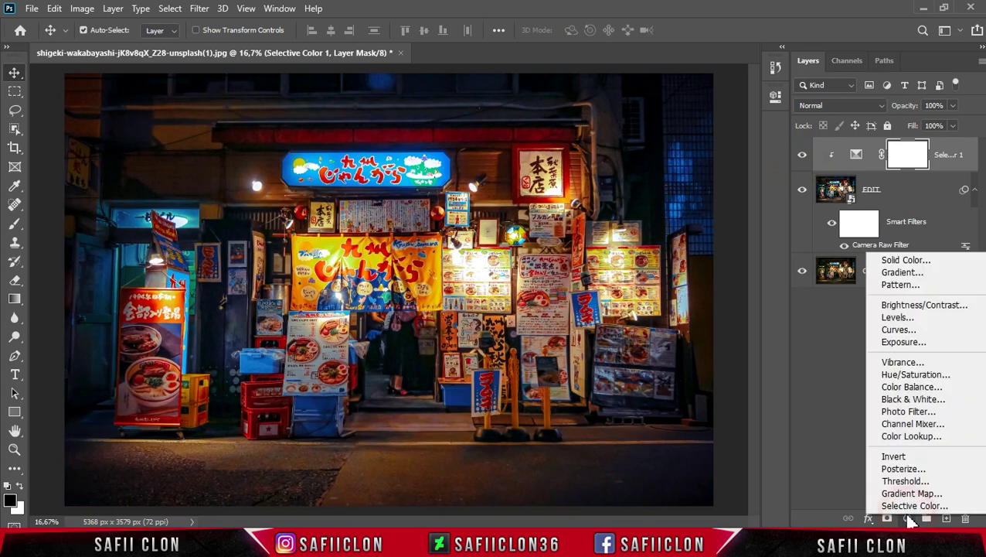
- Add a clipped Curves layer with an RGB highlight point at 194/196
click(897, 331)
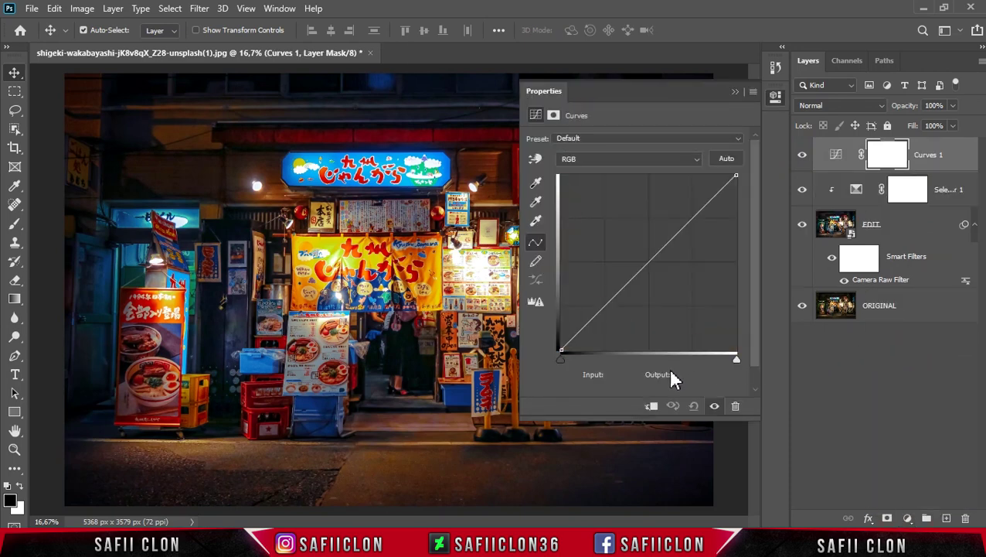
click(651, 407)
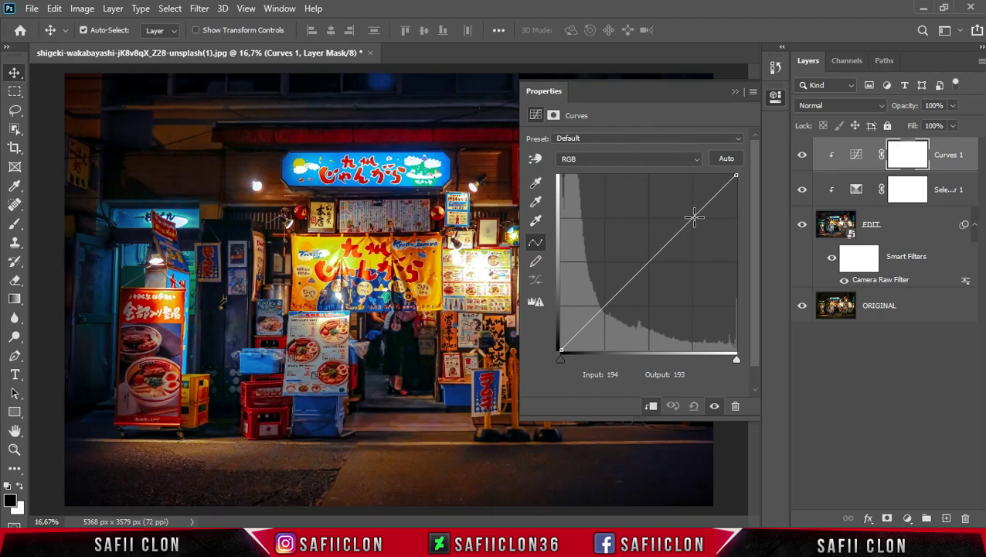
drag(694, 217, 691, 225)
drag(623, 374, 602, 389)
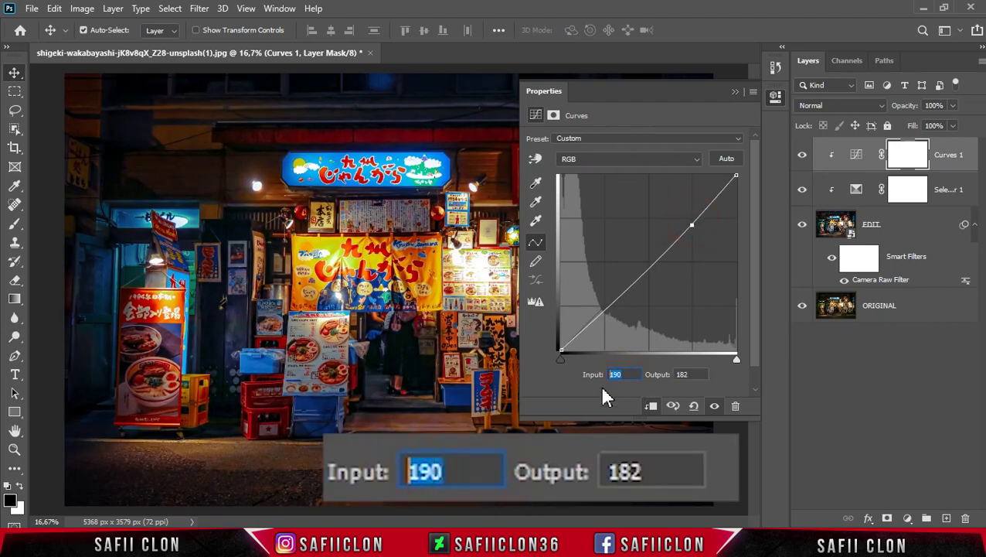
text(194)
double_click(683, 376)
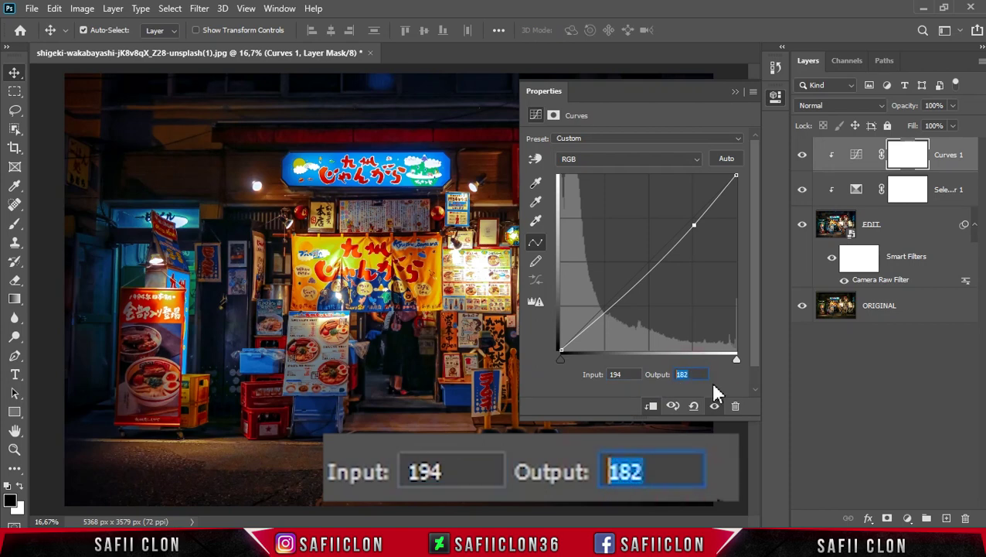
text(1)
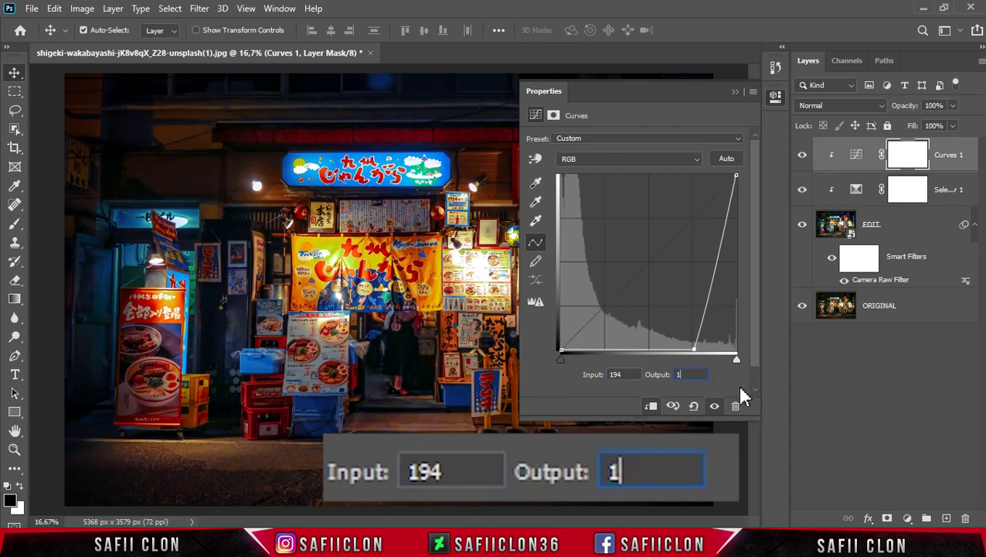
text(96)
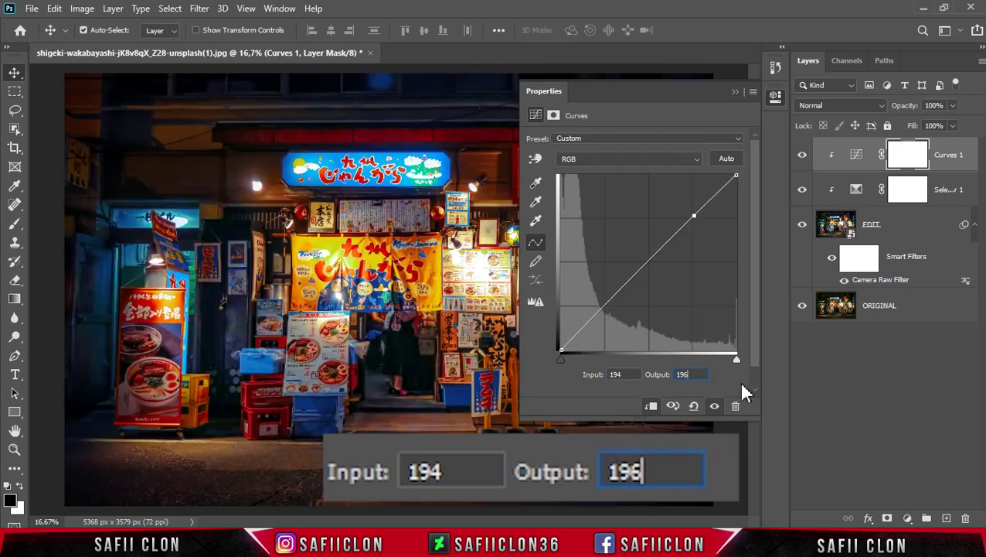
- Add an RGB midtone curve point at 114/140
click(648, 262)
double_click(626, 372)
text(114)
double_click(683, 375)
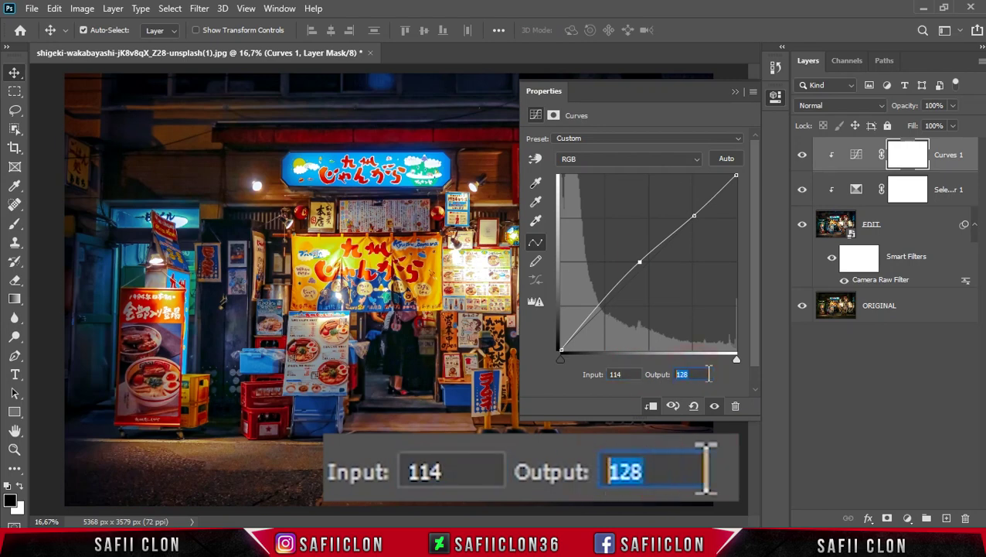
text(140)
- Add an RGB shadow curve point at 59/59
click(598, 301)
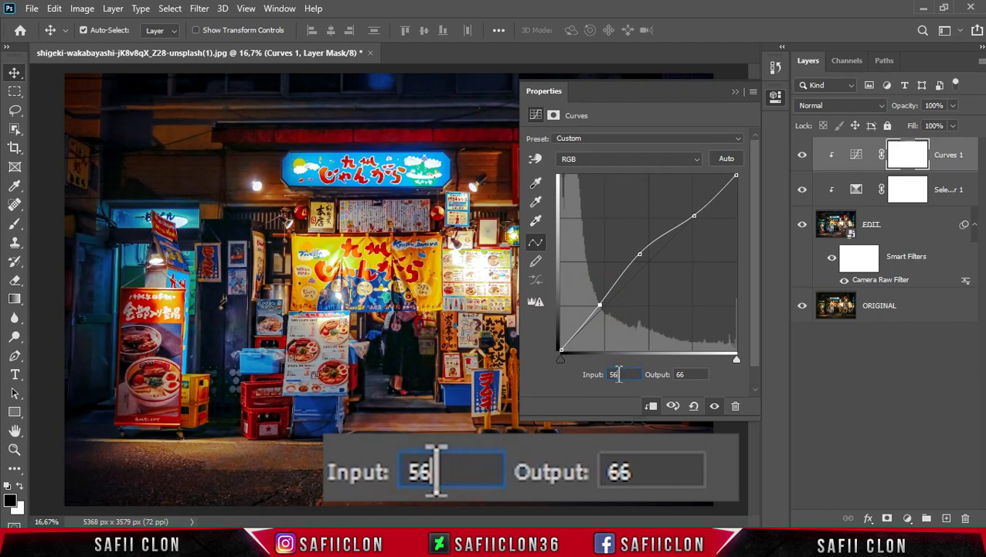
drag(620, 374, 609, 374)
text(59)
click(679, 375)
text(59)
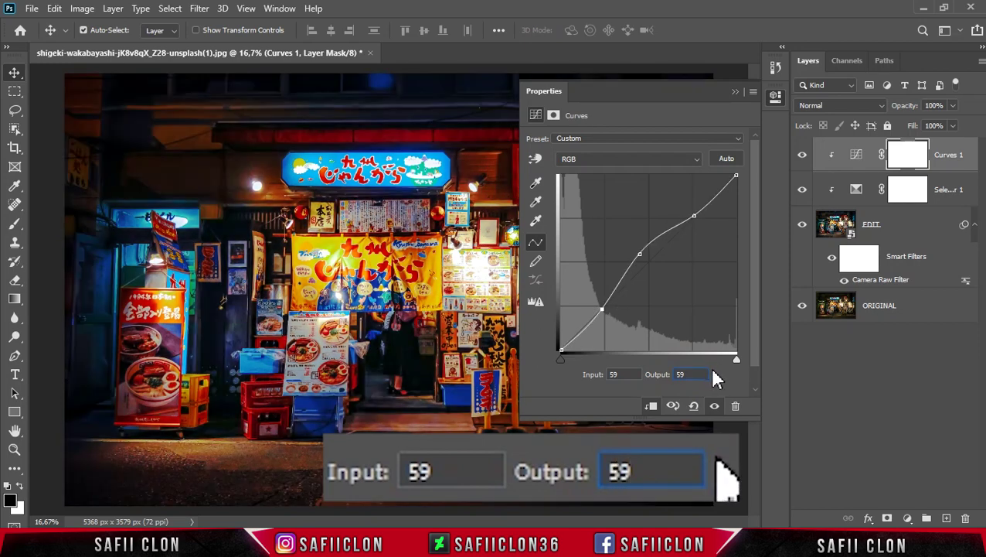
- Lift the RGB curve's black point output to 8
click(561, 349)
click(614, 374)
click(677, 376)
text(8)
click(644, 160)
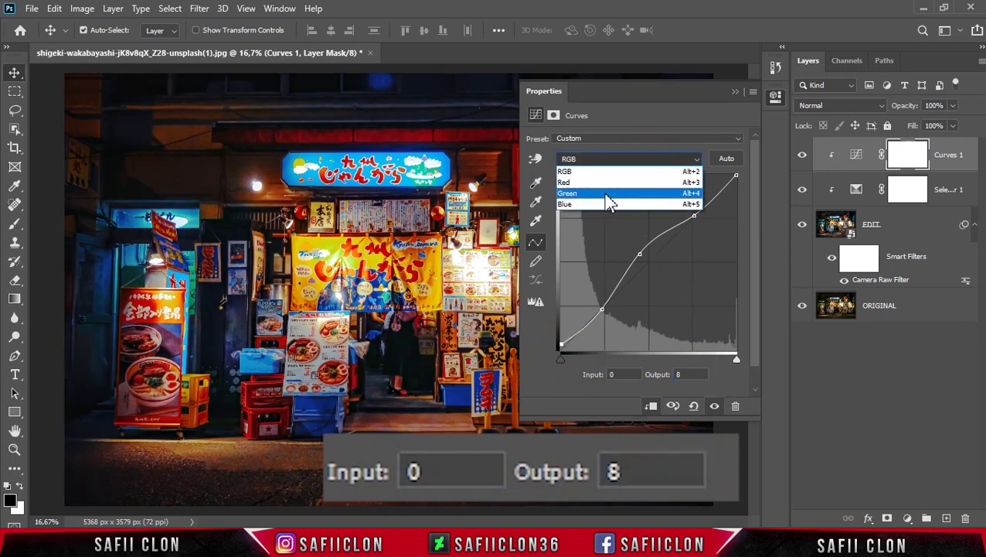
- Switch to the Green channel and set its white point input to 229
click(604, 193)
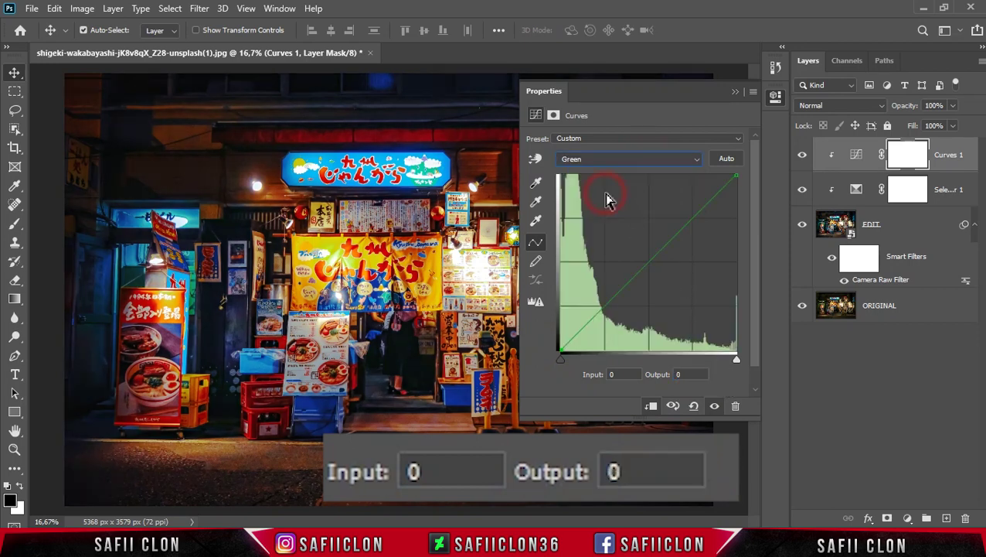
click(691, 221)
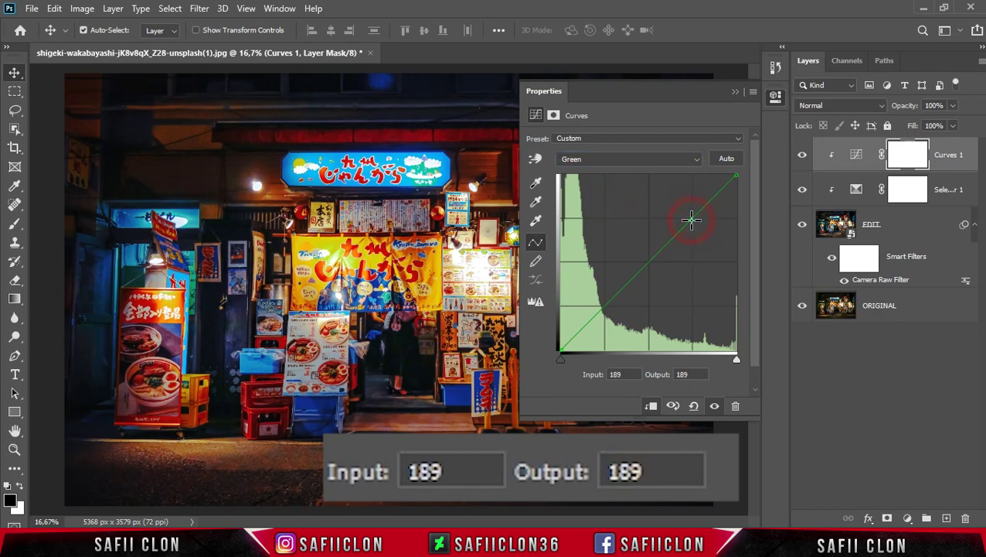
key(Delete)
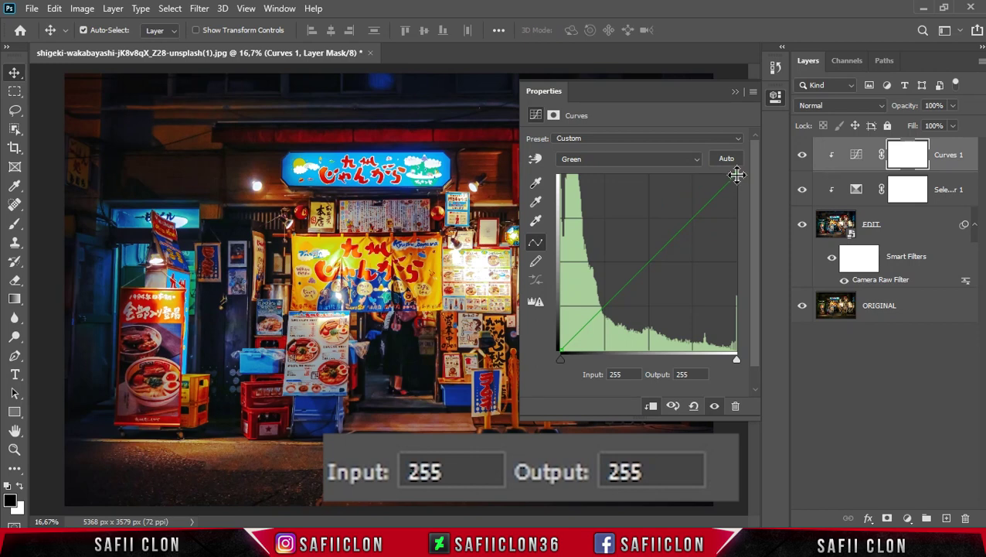
click(626, 374)
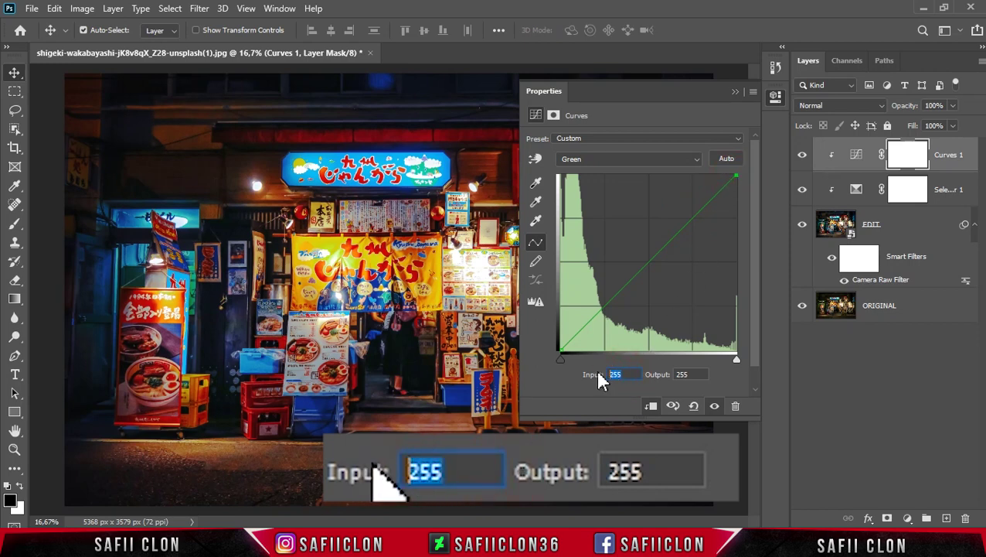
text(229)
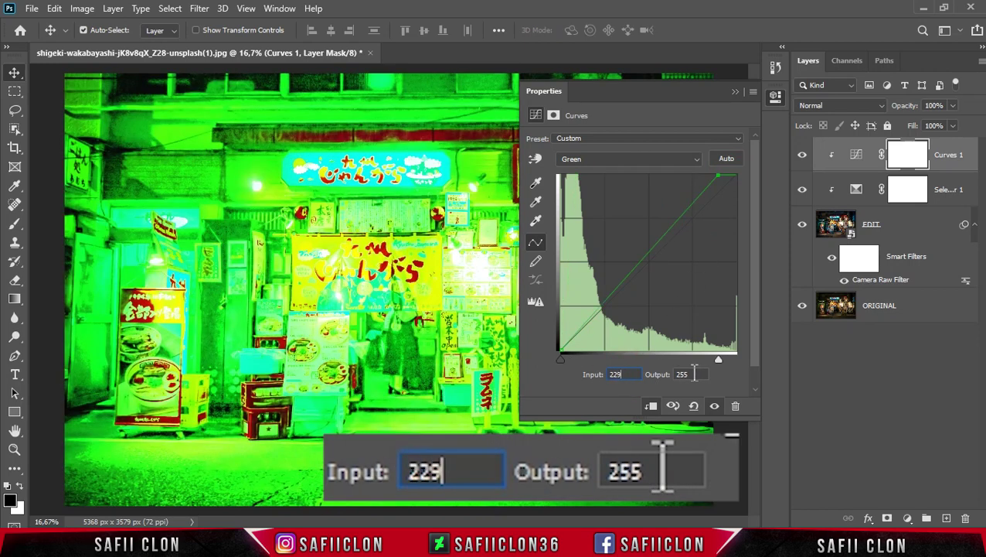
click(684, 374)
- Add a Green curve point at 63/62
click(649, 249)
double_click(616, 374)
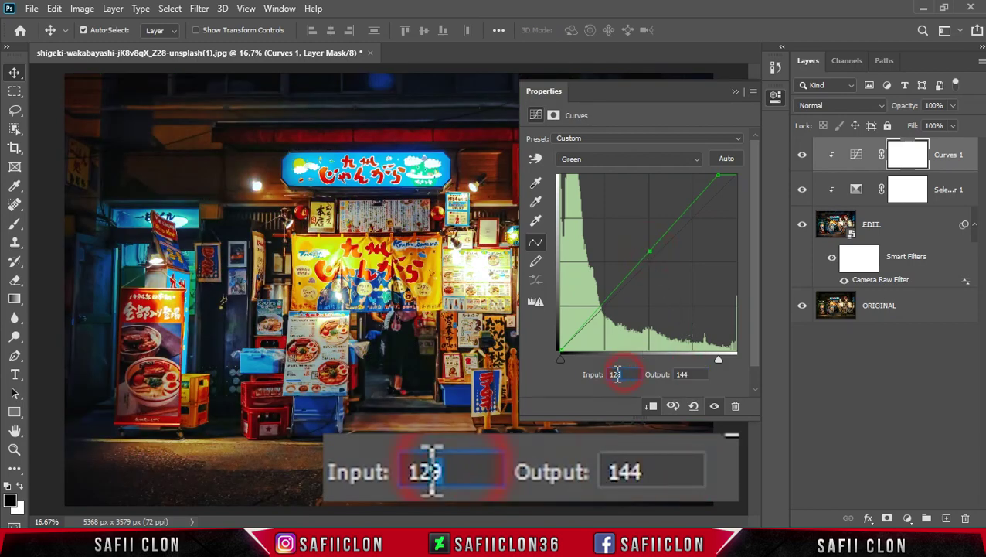
text(63)
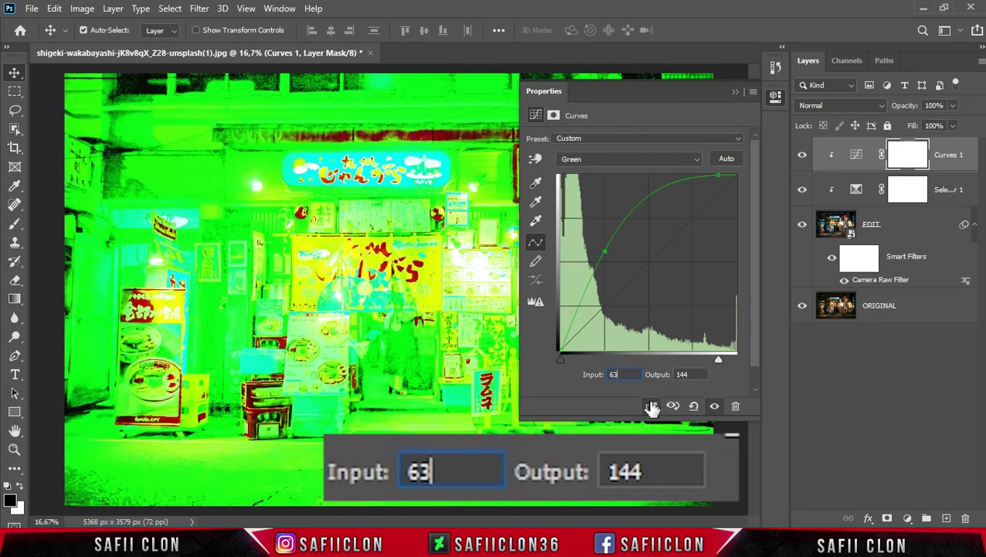
double_click(682, 374)
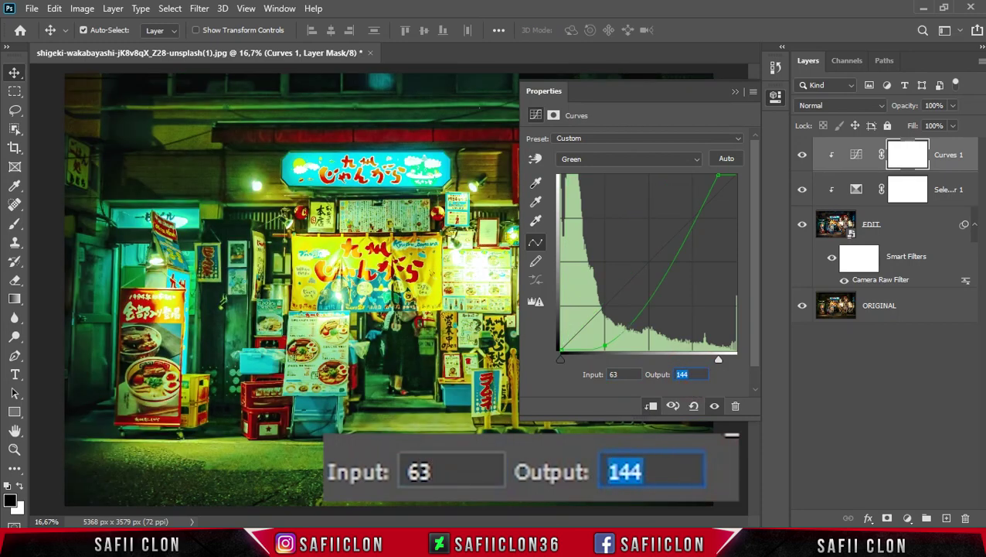
text(62)
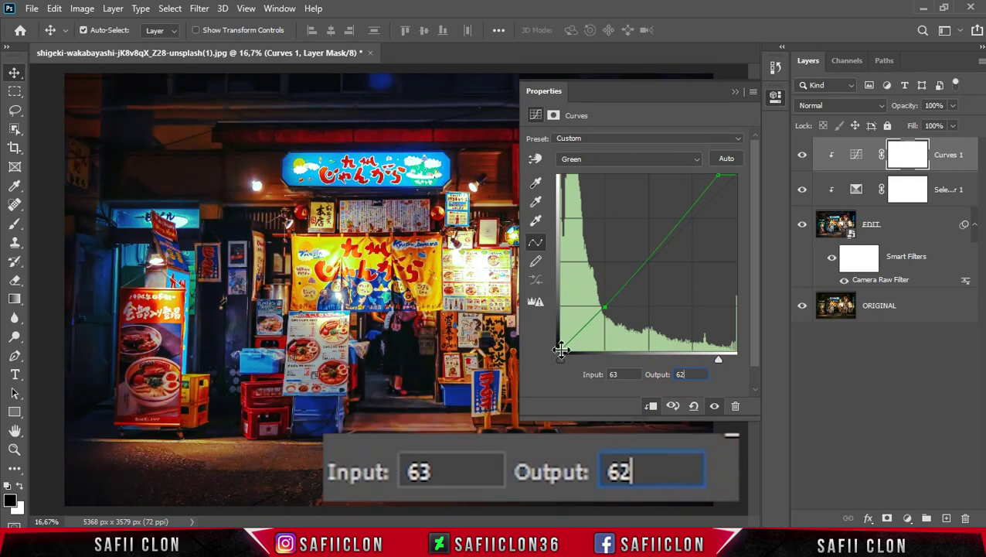
- Lift the Green curve's black point output to 6
click(562, 350)
click(623, 374)
click(688, 374)
text(6)
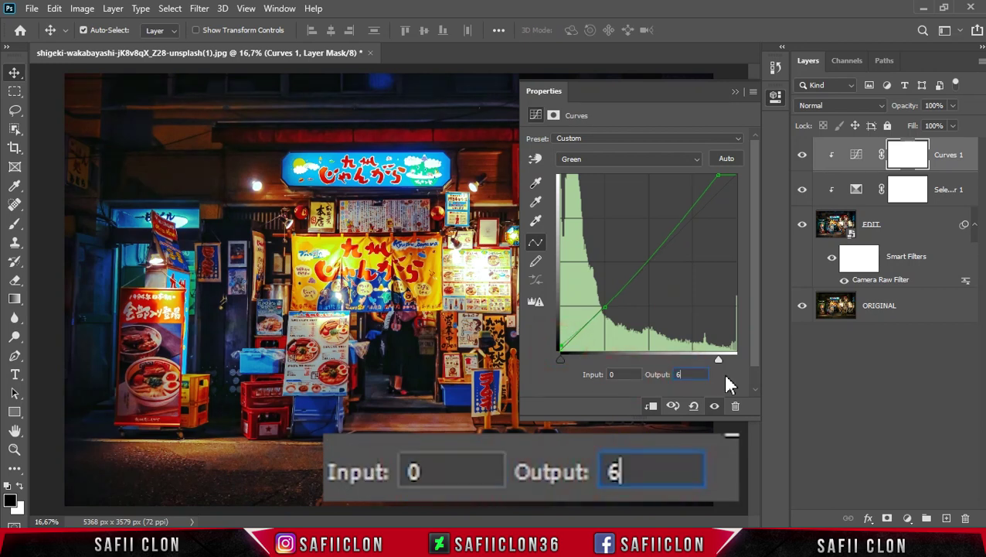
click(636, 160)
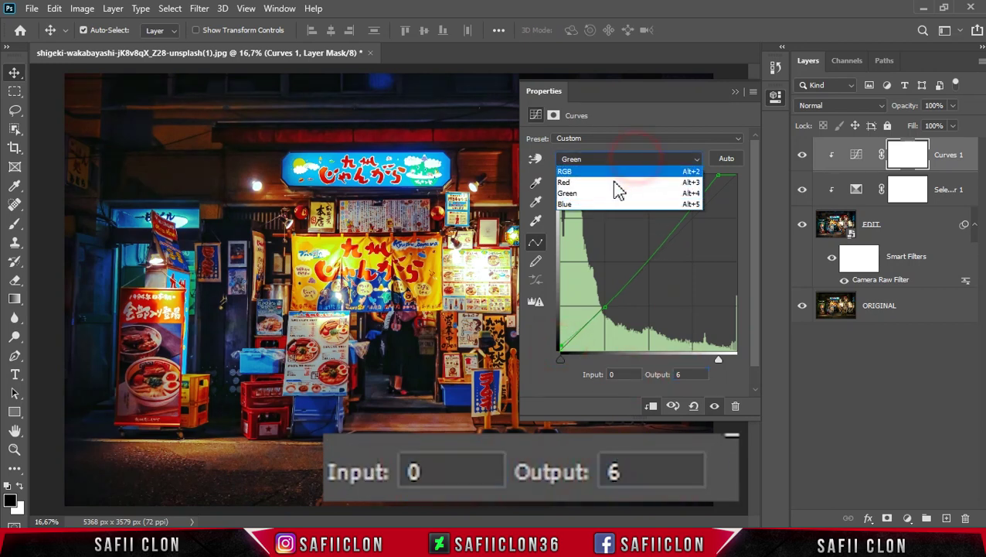
- On the Curves 1 Blue channel, add a midtone point at input 122, output 136
click(613, 204)
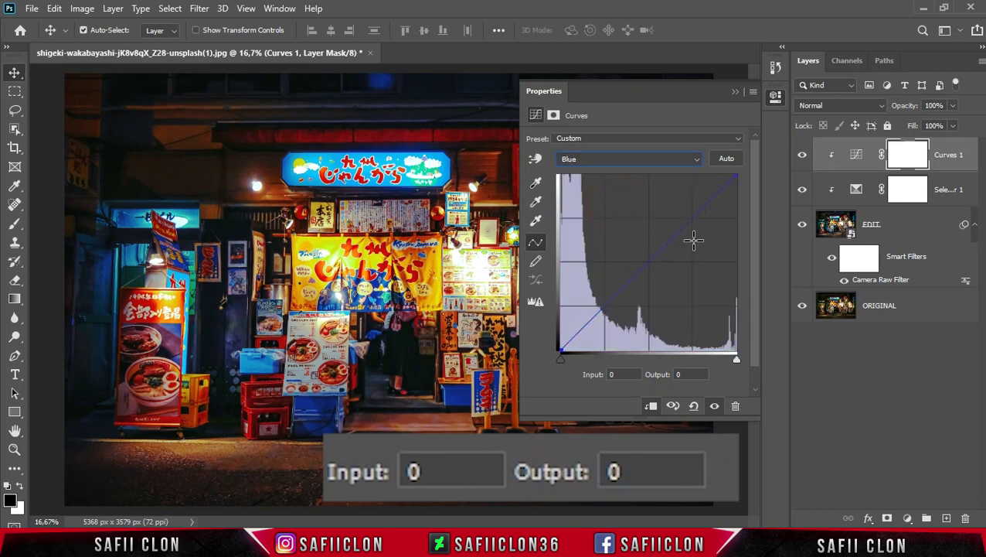
click(647, 263)
click(623, 375)
text(122)
click(685, 374)
text(136)
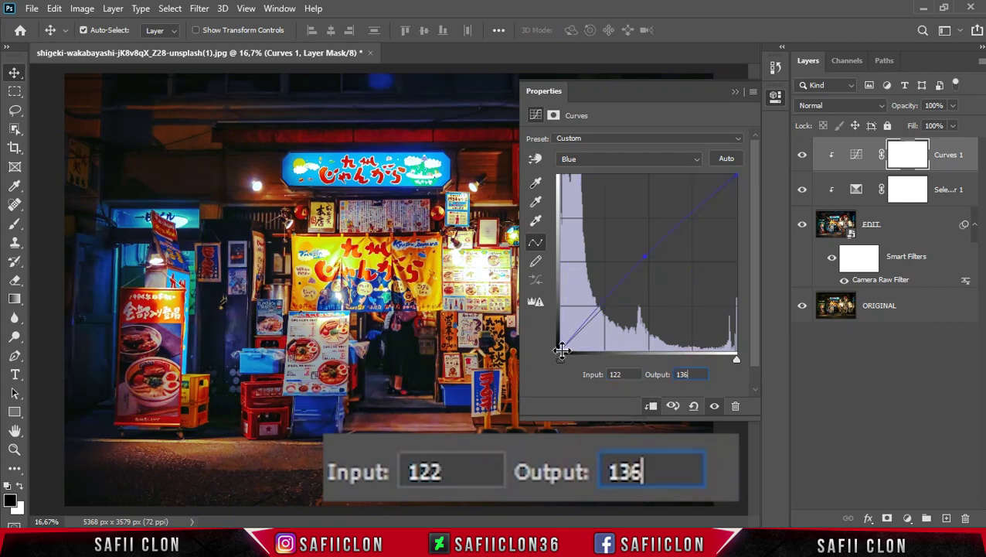
- Lift the blue curve's black point to input 0, output 7
click(562, 349)
click(617, 374)
text(0)
click(681, 374)
text(12)
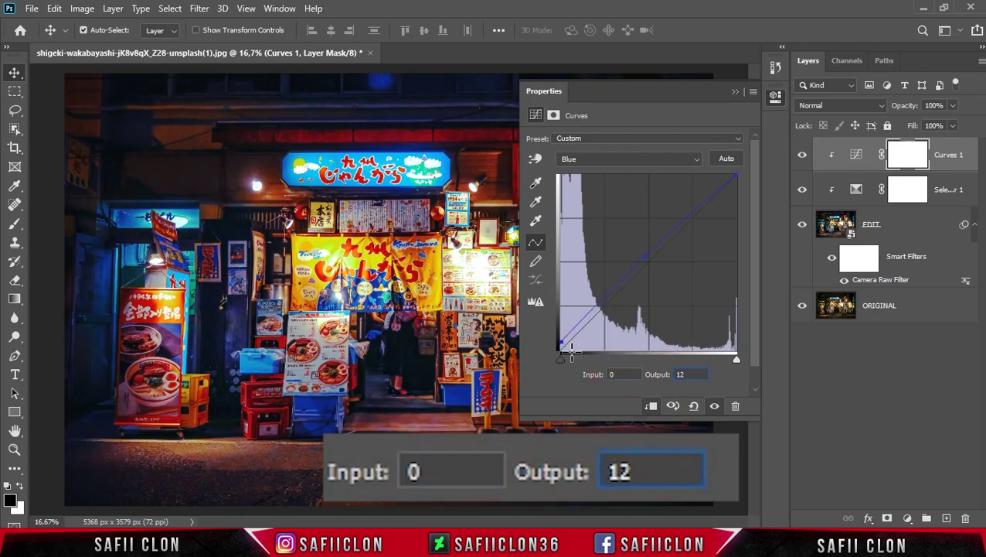
click(561, 342)
drag(561, 343, 562, 346)
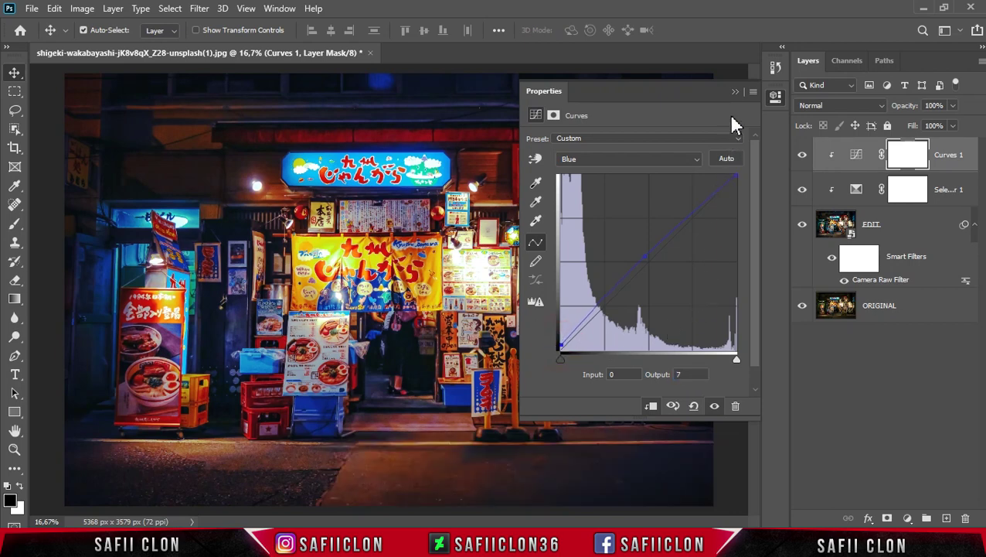
- Close the Curves settings and toggle Curves 1 off and on twice to compare
click(736, 91)
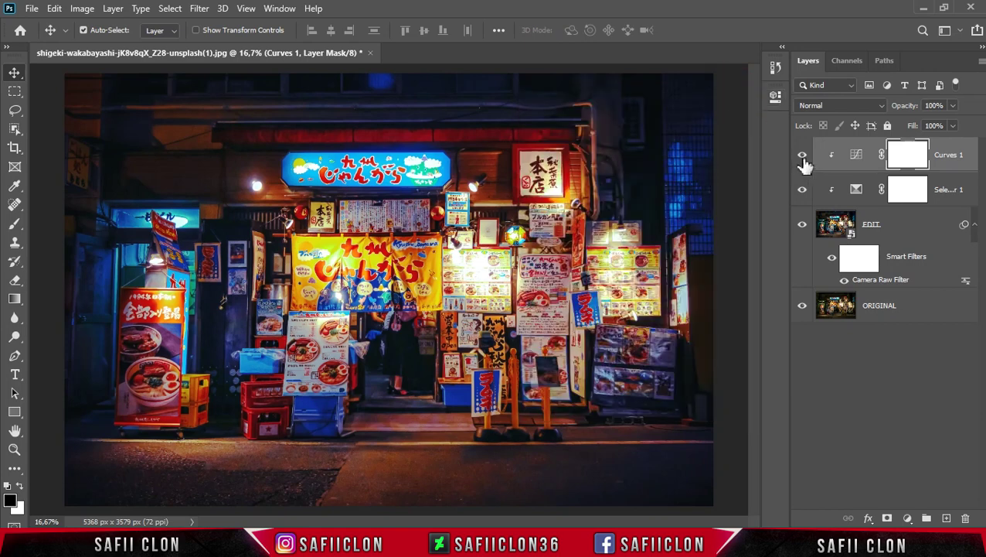
click(802, 157)
click(803, 157)
click(803, 157)
click(802, 157)
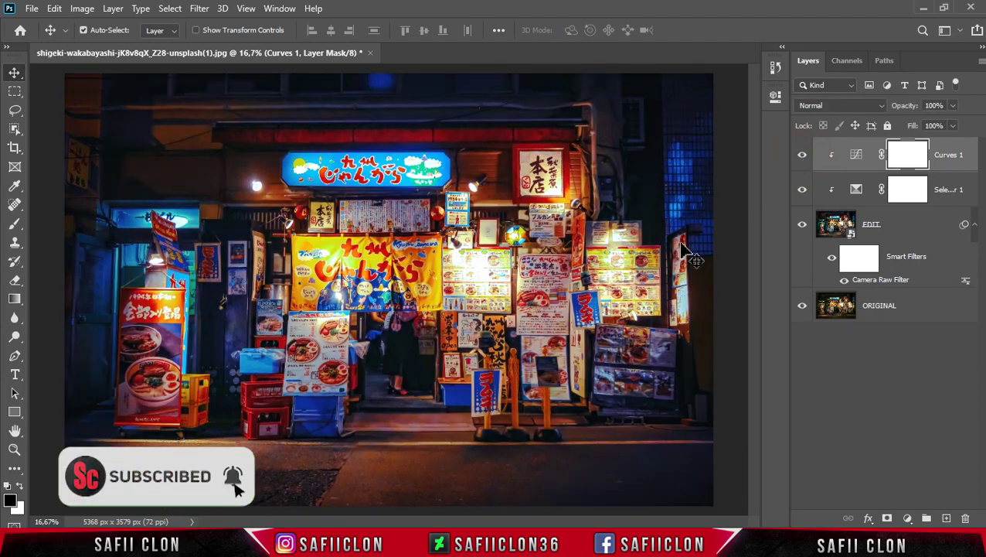
- Zoom in on the shopfront signs and banner, then select the layers from Curves 1 through EDIT
key(ctrl+plus)
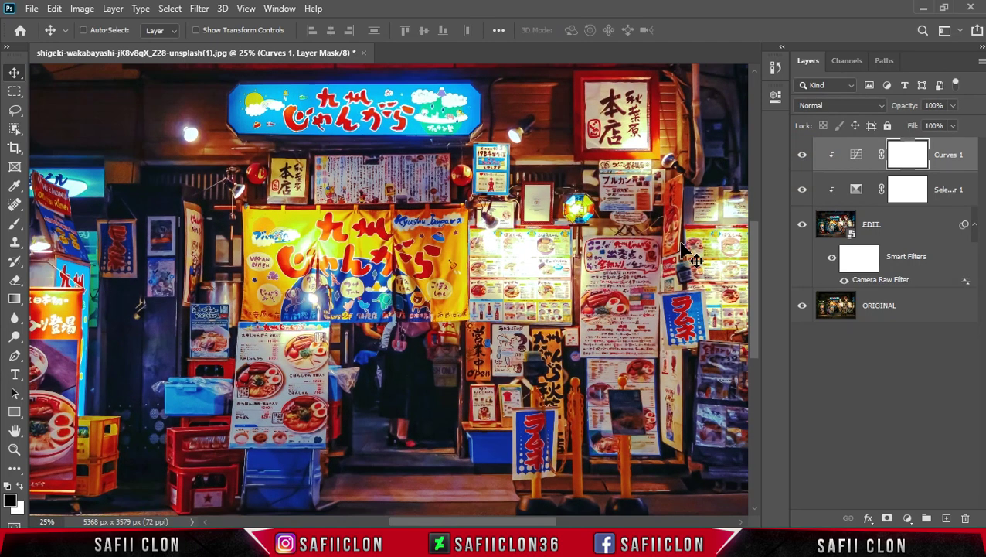
key(ctrl+plus)
key(ctrl+plus)
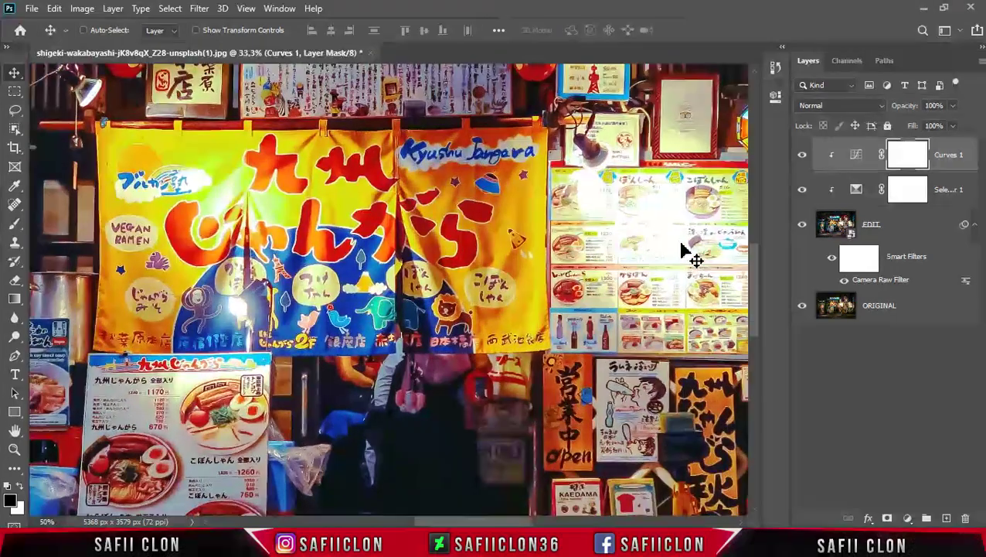
key(ctrl+minus)
key(ctrl+minus)
key(ctrl+minus)
key(ctrl+minus)
key(ctrl+plus)
key(ctrl+plus)
key(ctrl+minus)
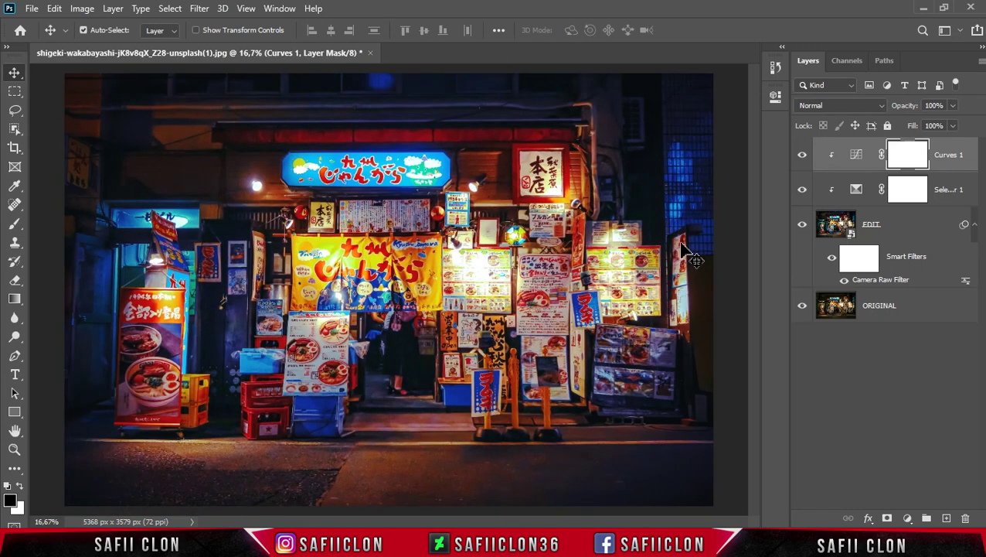
click(958, 151)
shift+click(939, 228)
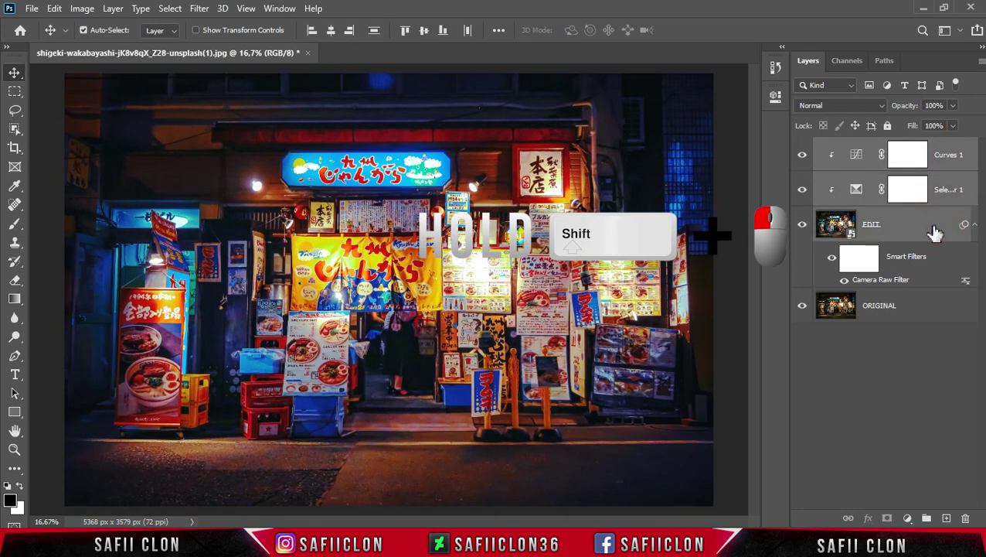
- Group the selected layers into a new group named EDIT
right_click(903, 221)
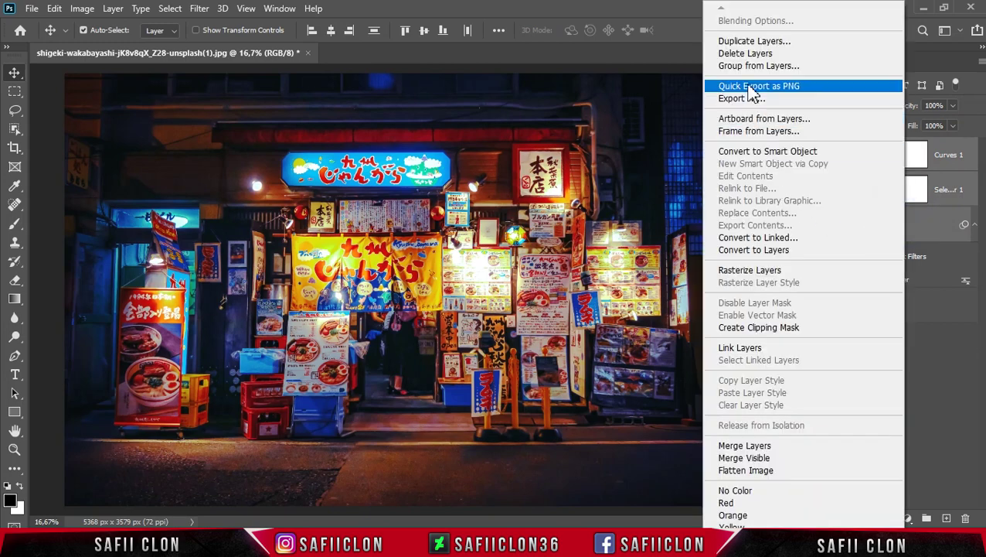
click(751, 66)
text(EDIT)
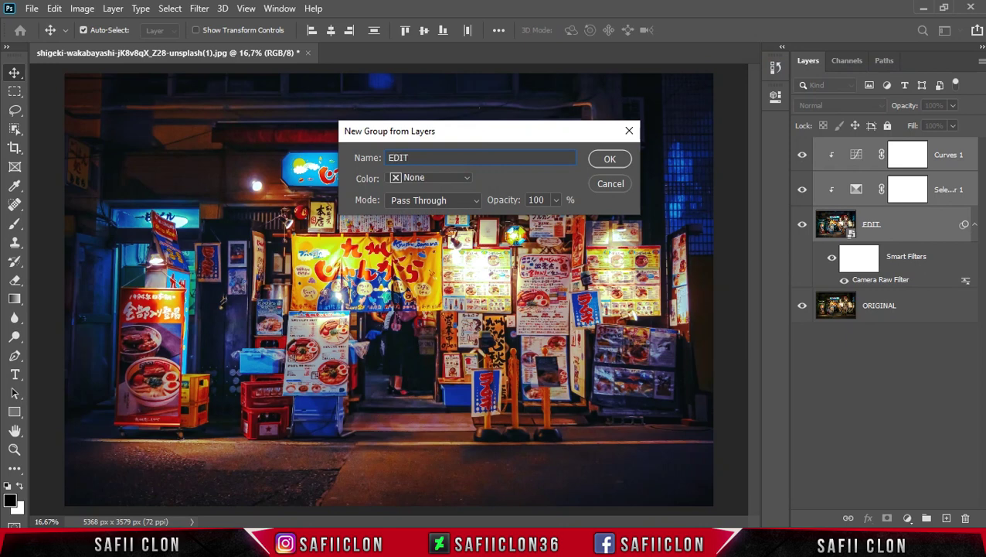
click(609, 160)
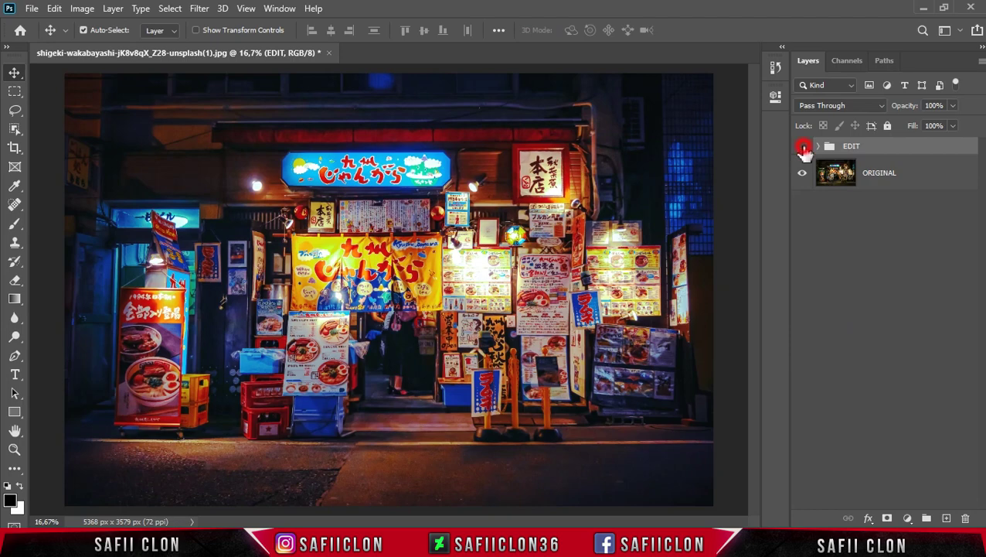
- Toggle the EDIT group's visibility off and on three times to compare with the original
click(803, 146)
click(802, 147)
click(803, 147)
click(804, 147)
click(803, 147)
click(803, 146)
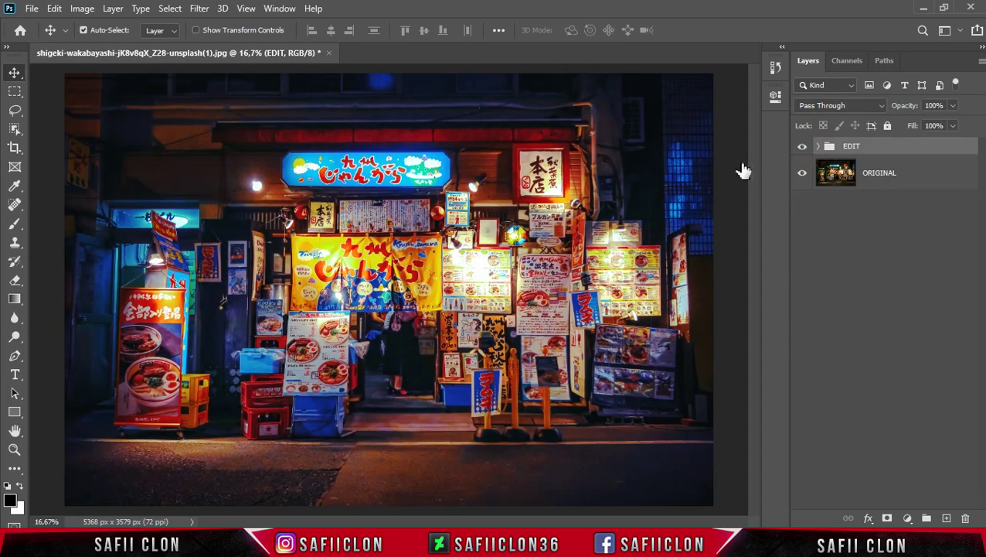